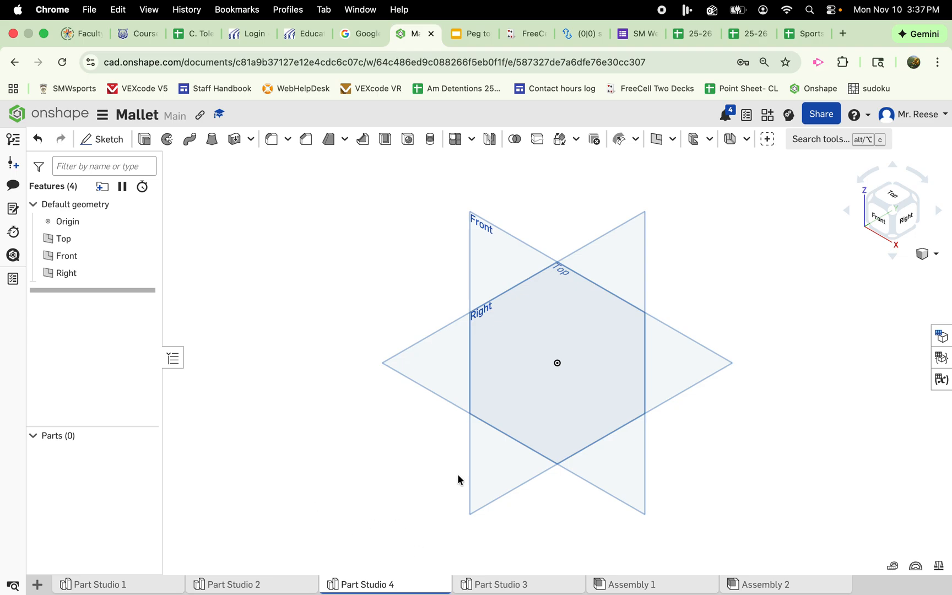
Check the Mallet Head Dimensions slide in Google Slides, and start a sketch on the Front plane back in Onshape
click(471, 37)
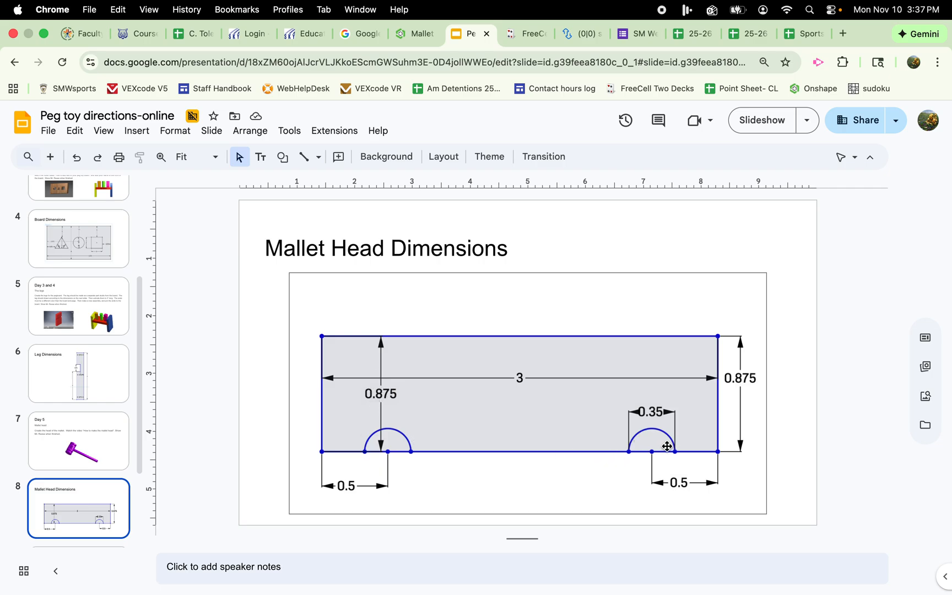
click(419, 33)
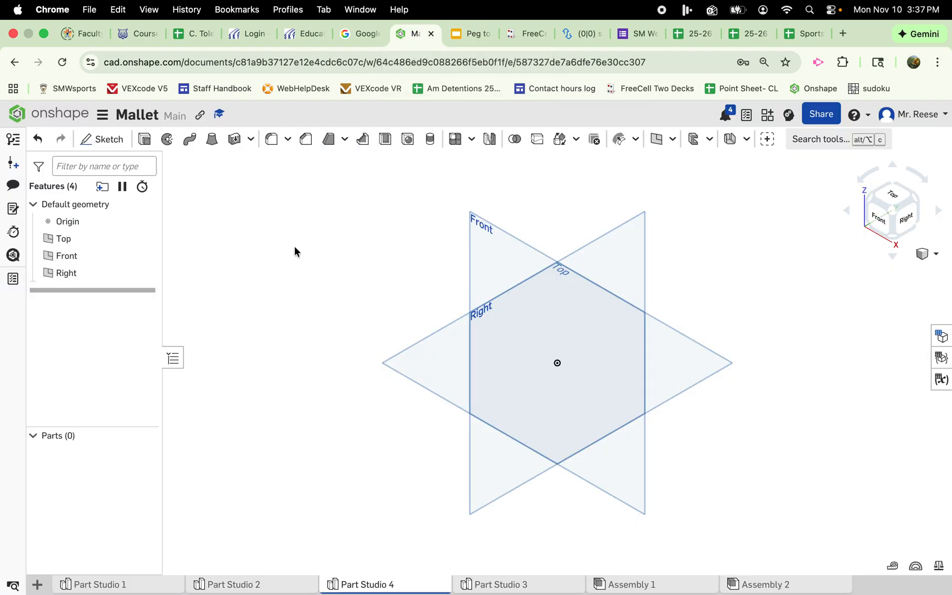
click(103, 139)
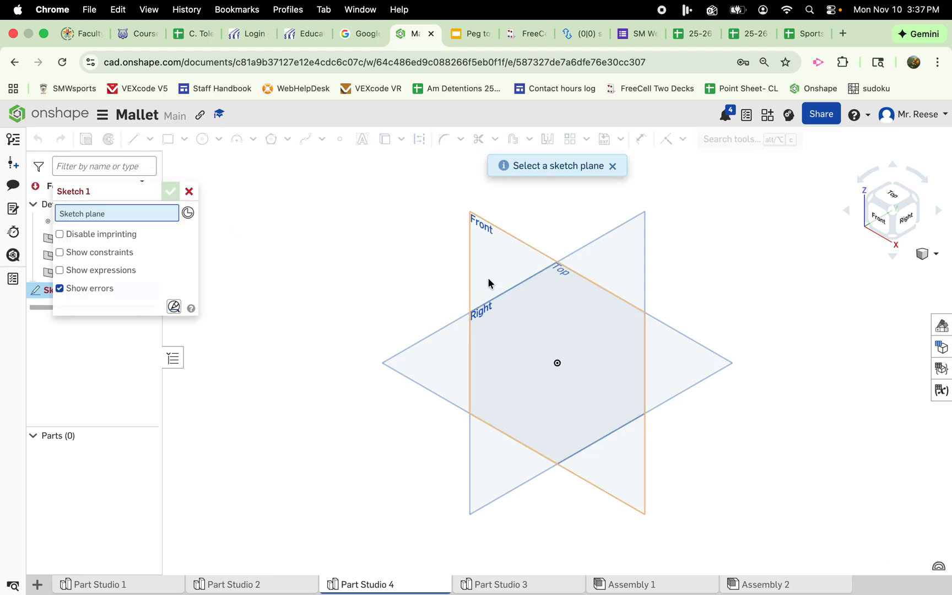
click(499, 263)
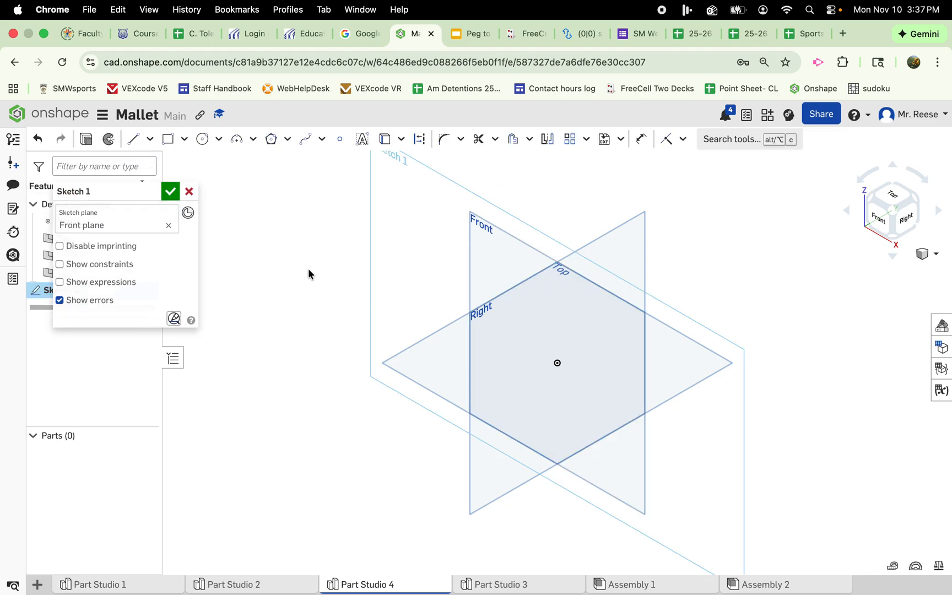
Hide all default planes while getting ready to draw a corner rectangle in the sketch
click(168, 141)
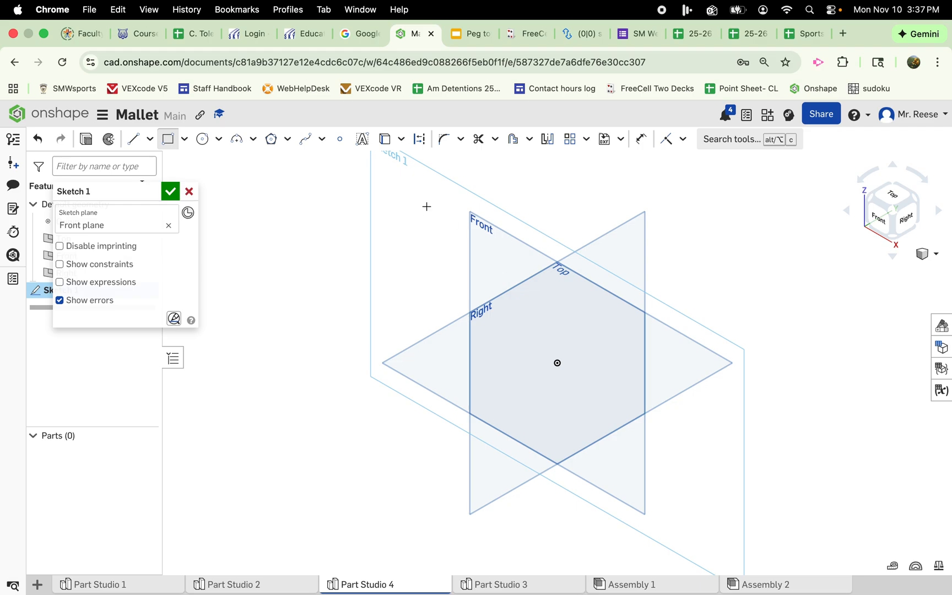
right_click(499, 261)
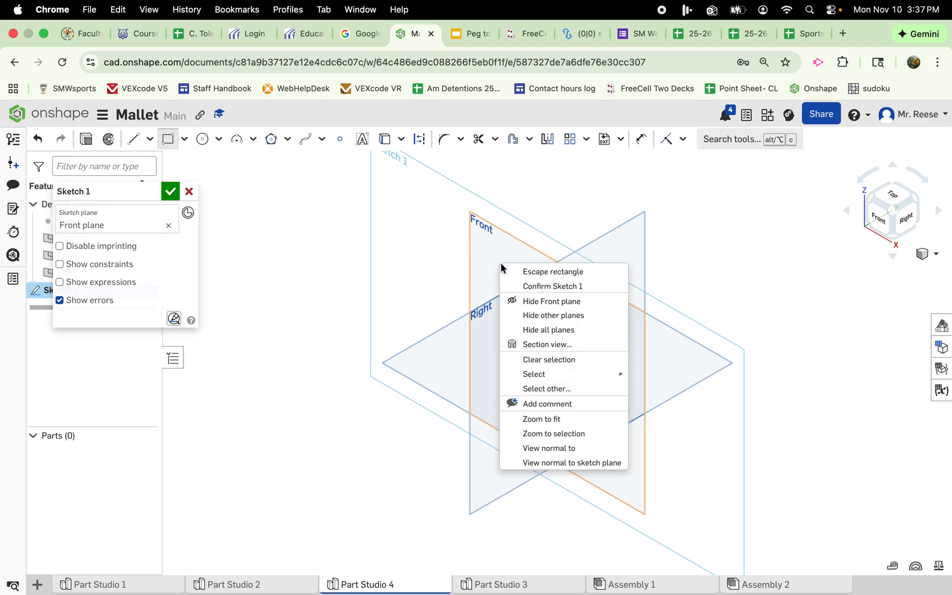
click(554, 330)
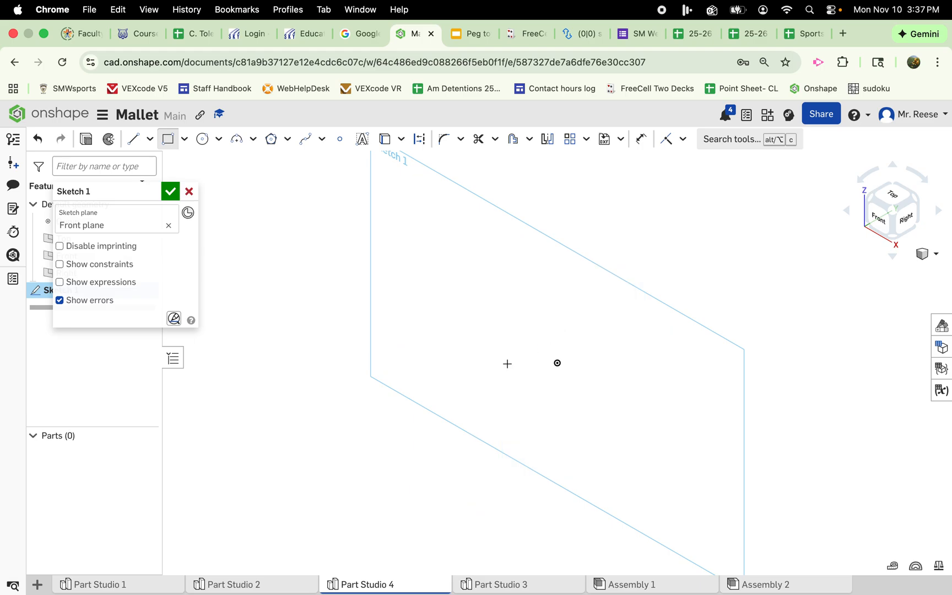
Draw a rectangle around the origin, 3 in wide and 0.875 in high
click(501, 302)
click(622, 420)
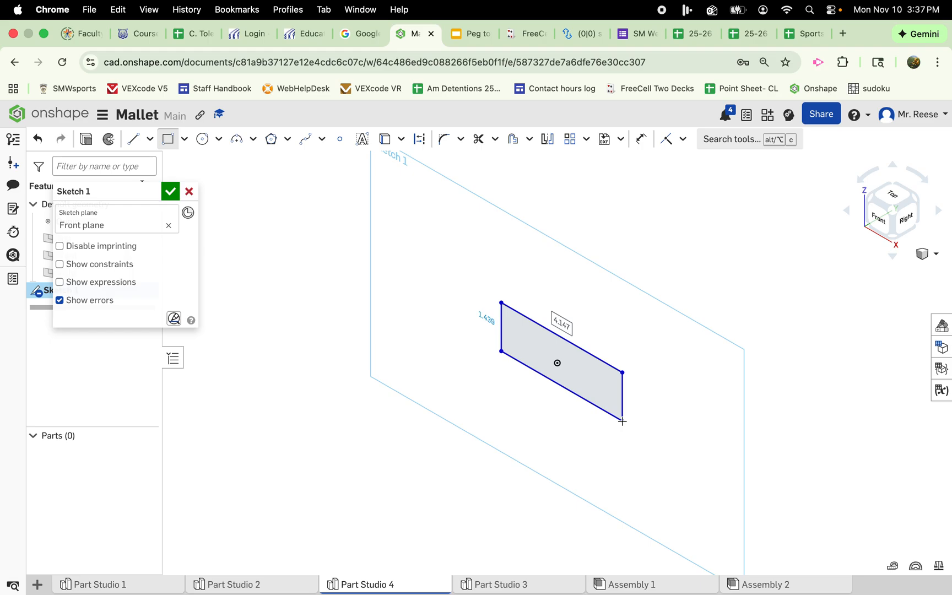
text(3)
key(Tab)
text(.87)
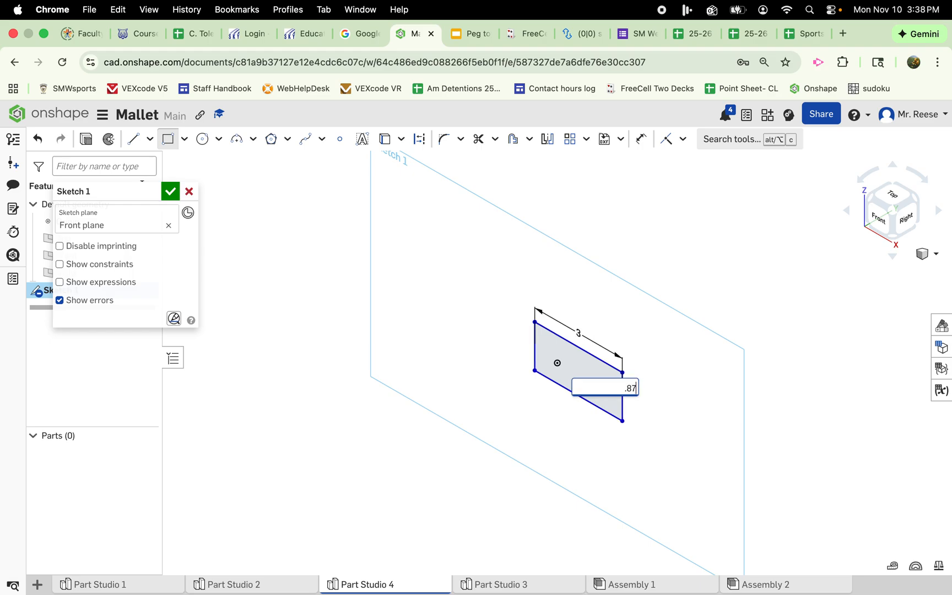
text(5)
key(Return)
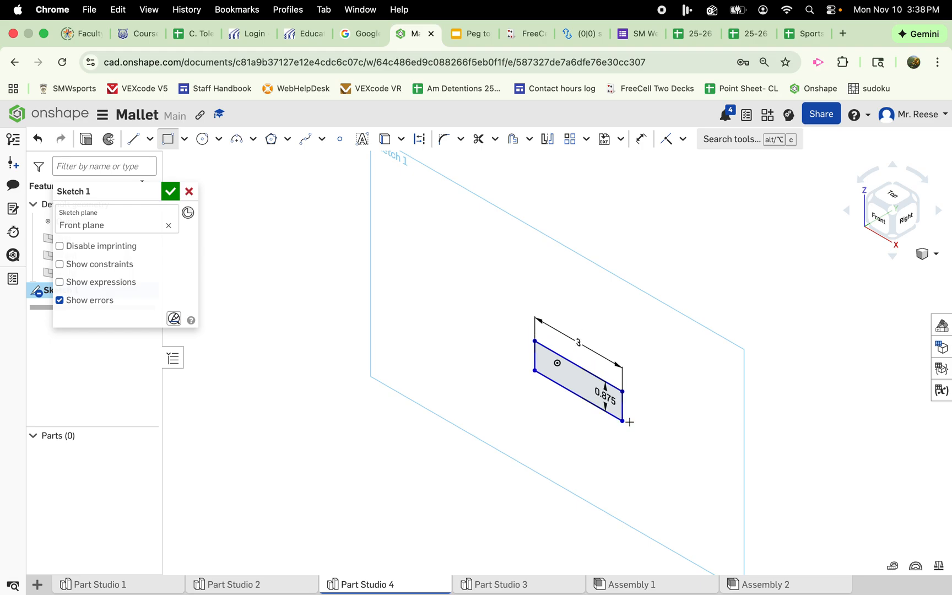
click(880, 218)
scroll(552, 245, down, 3)
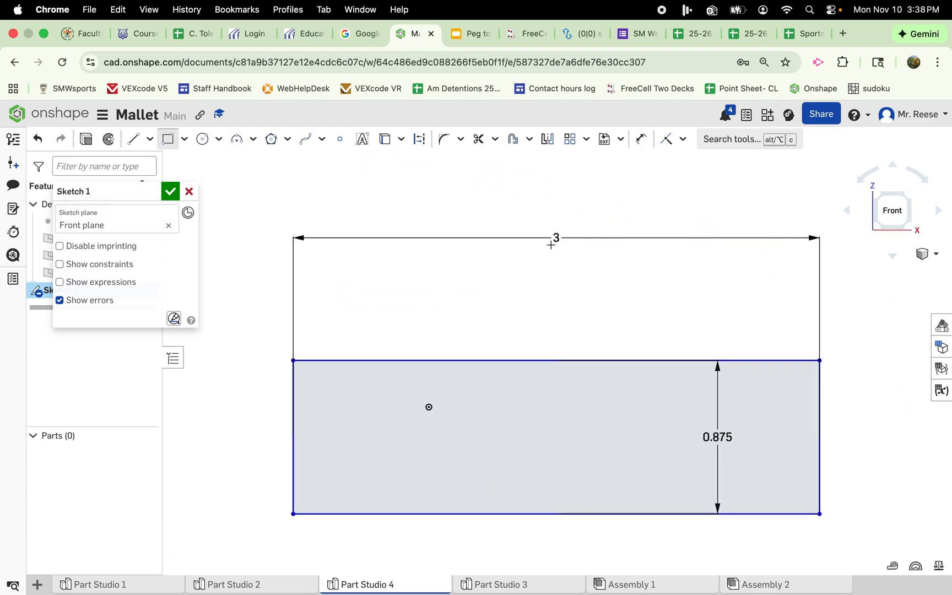
right_click(456, 288)
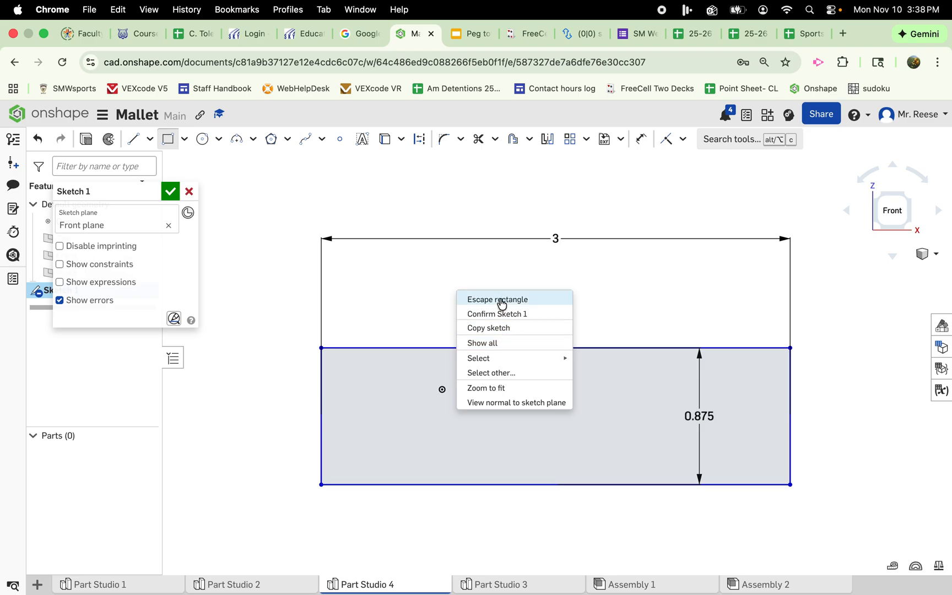
click(500, 302)
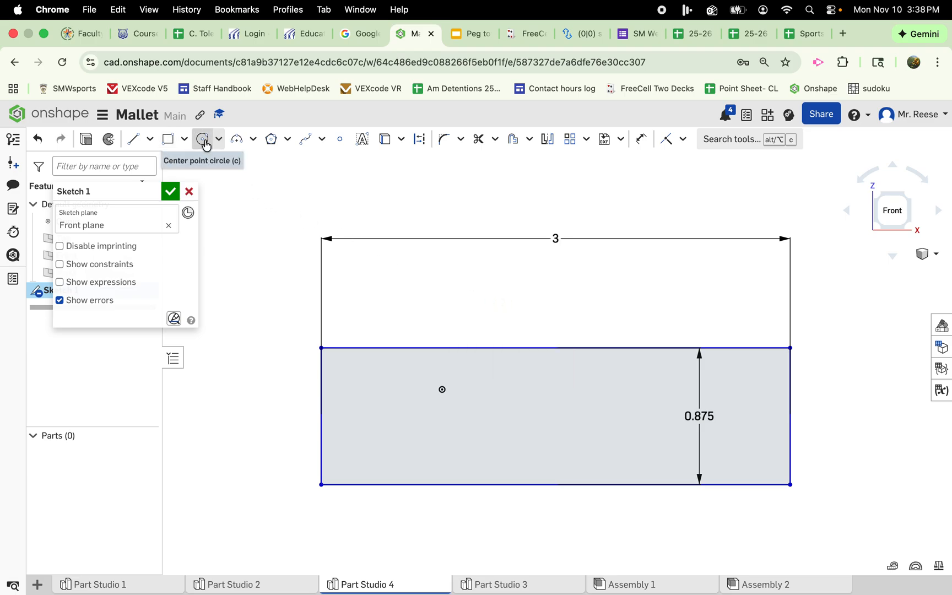
Recheck the mallet head slide and draw a 0.35 in diameter circle centred on the rectangle's lower edge near its left end
click(474, 35)
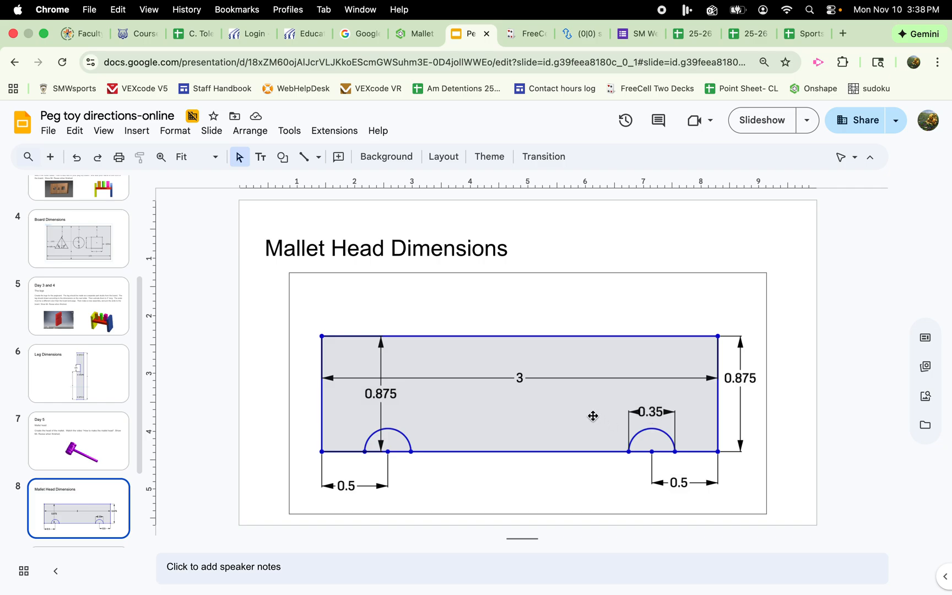
click(418, 34)
click(203, 139)
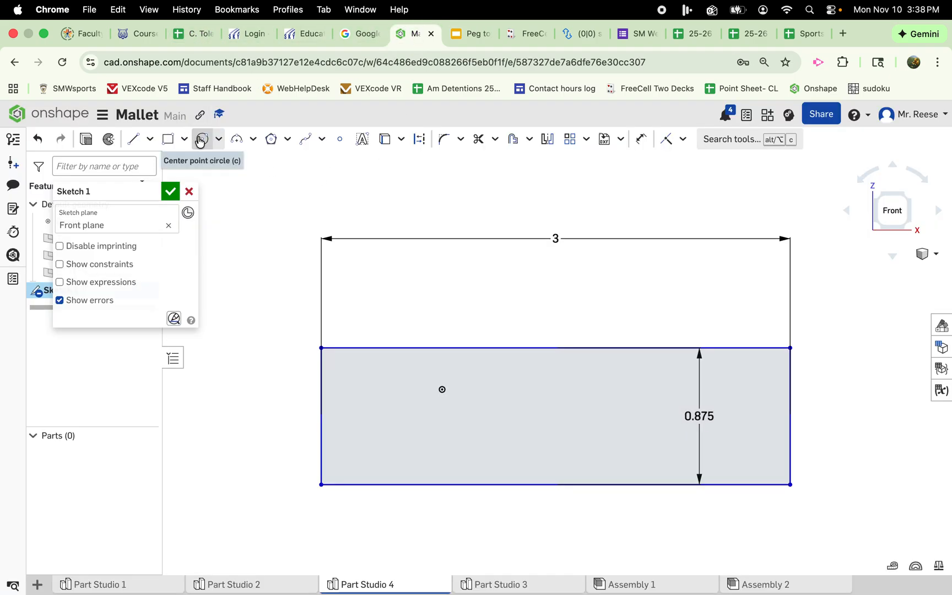
click(415, 485)
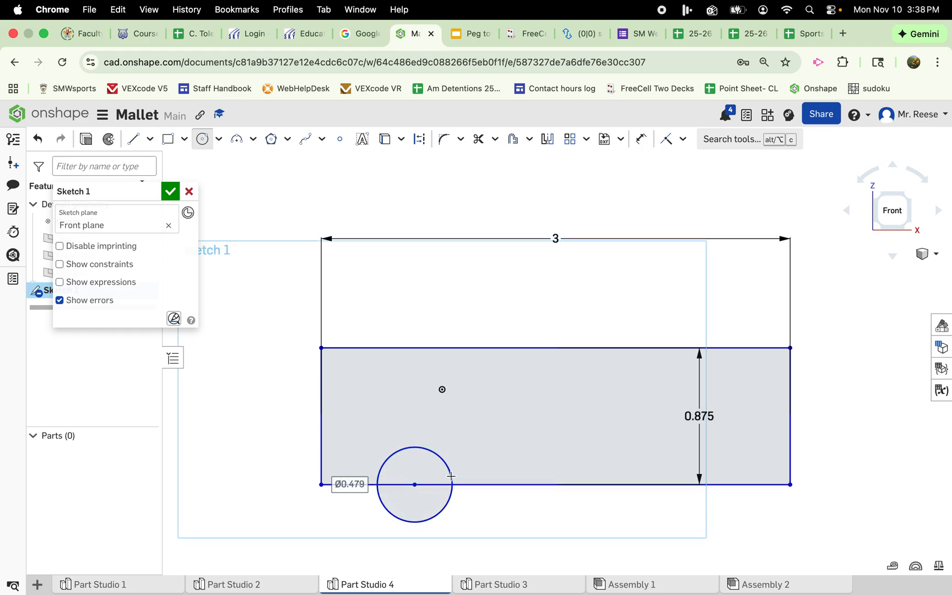
click(451, 476)
text(.35)
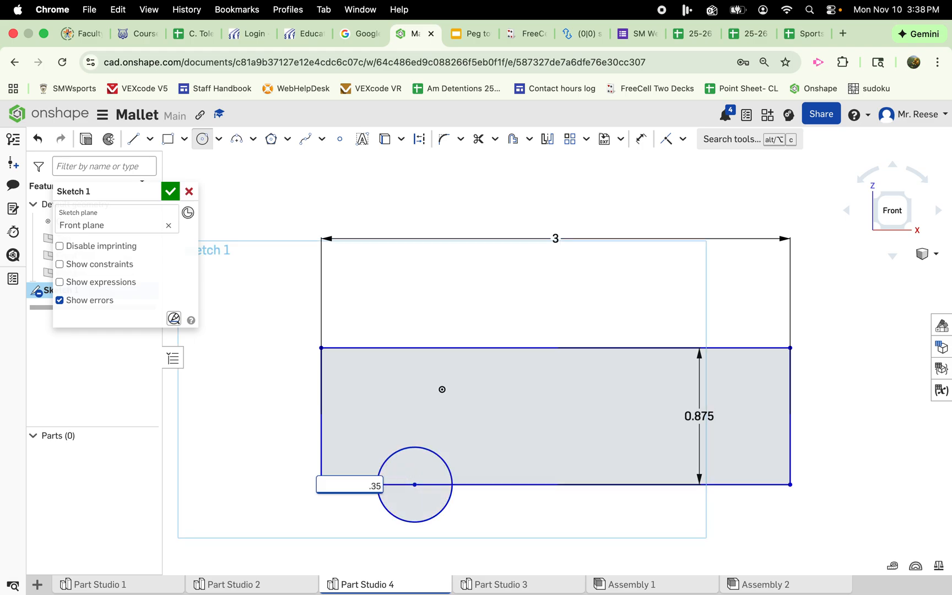
key(Return)
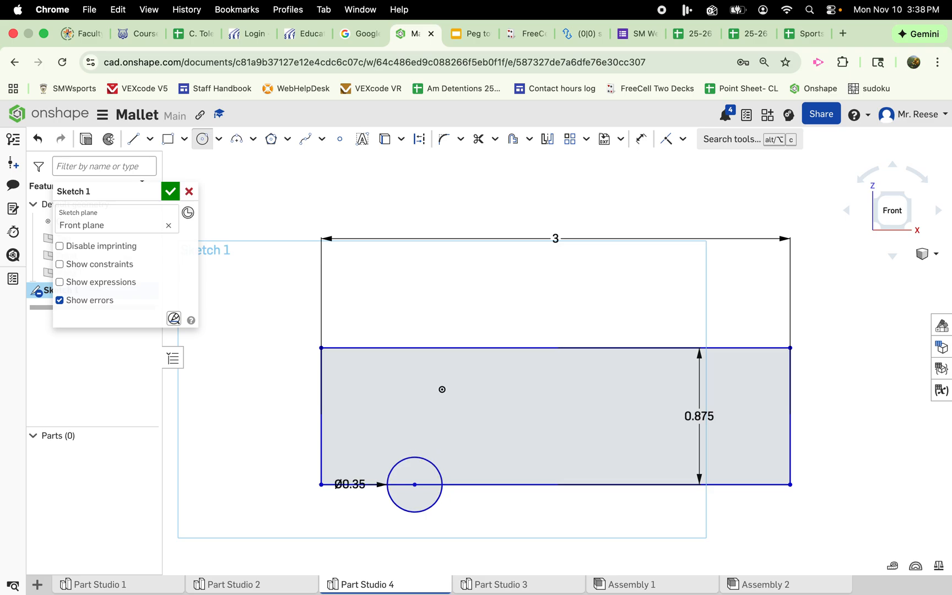
Draw a second 0.35 in diameter circle centred on the rectangle's lower edge near its right end
click(715, 483)
click(734, 473)
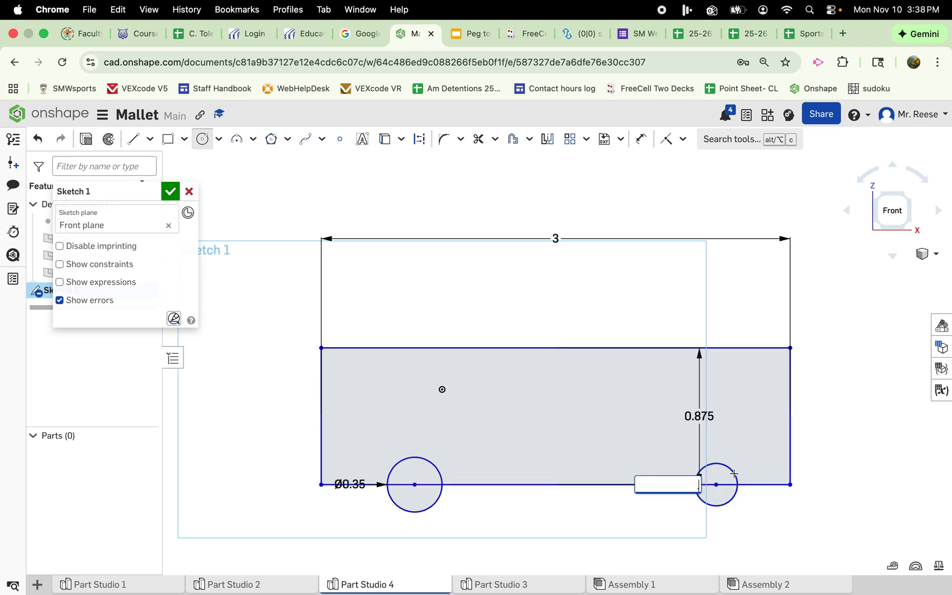
key(Return)
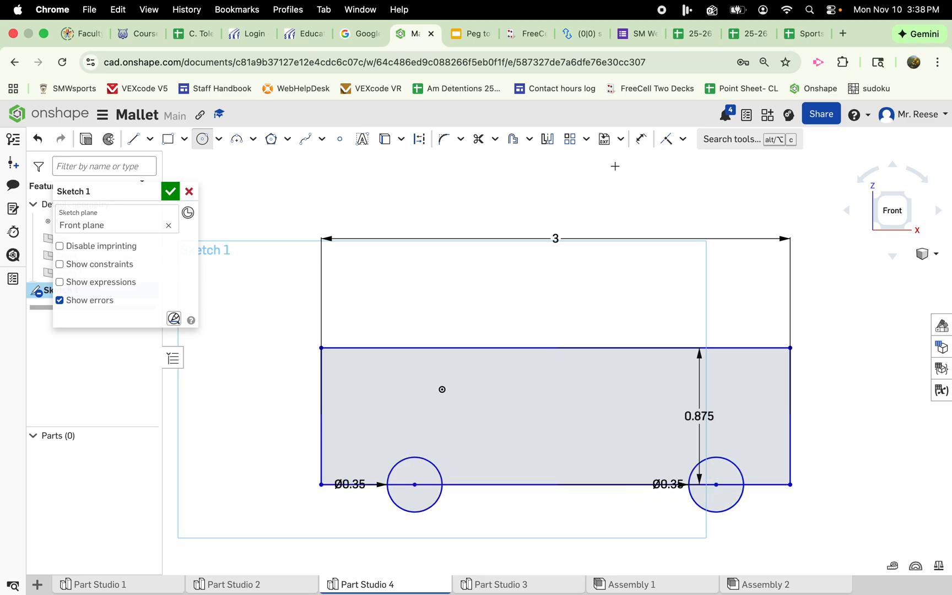
Check the slide for the circle offset and dimension the left circle's centre 0.5 in from the rectangle's left edge
click(471, 33)
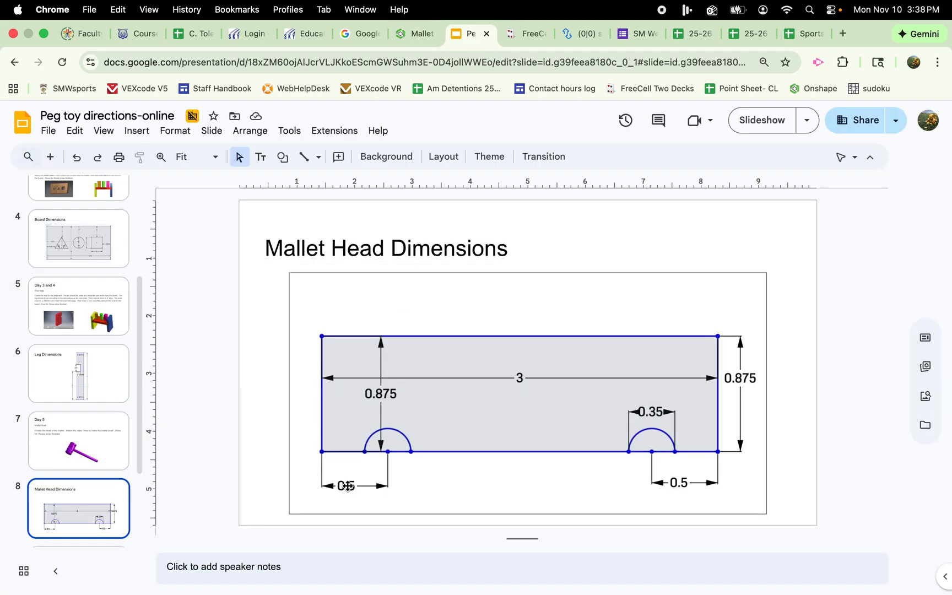
click(422, 33)
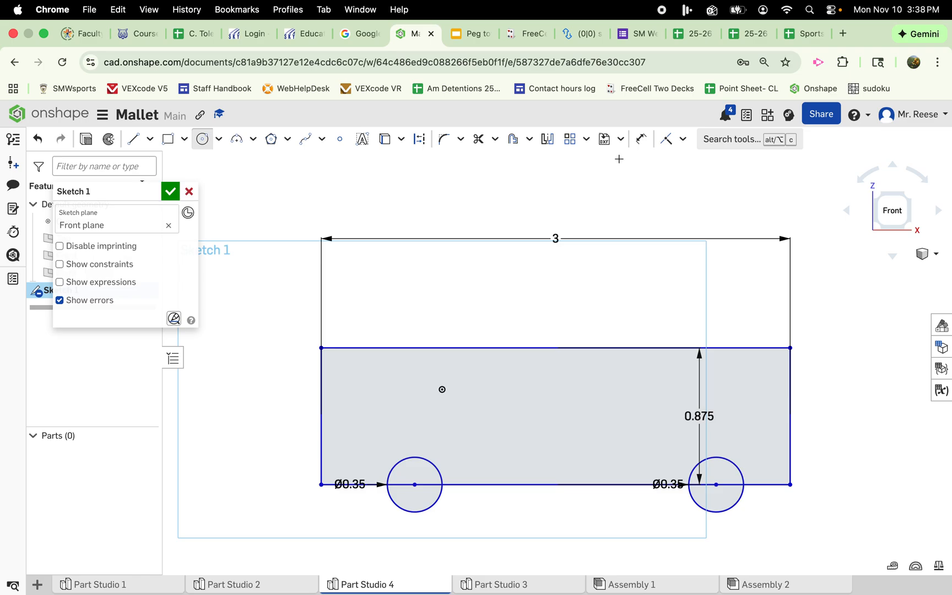
click(640, 138)
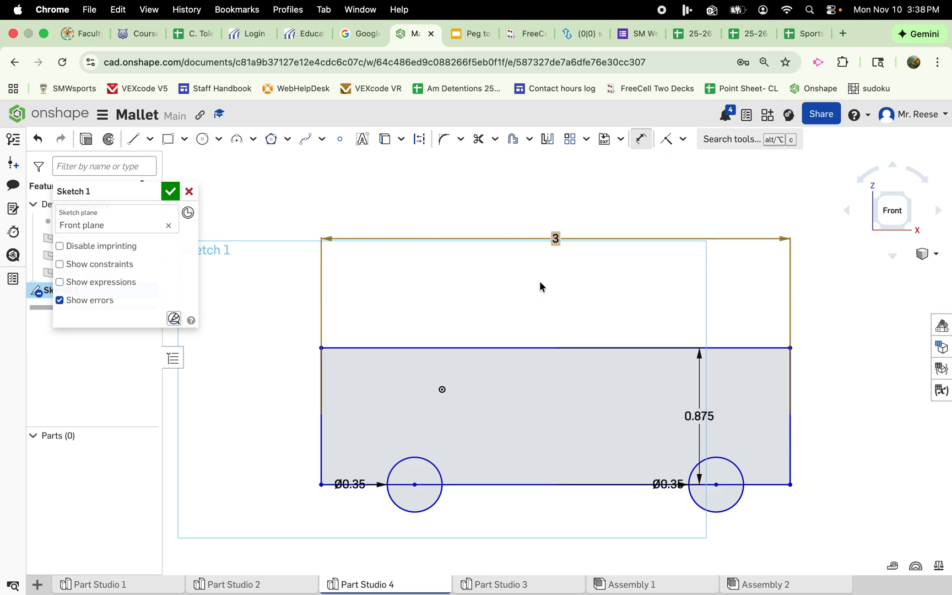
click(414, 485)
click(321, 449)
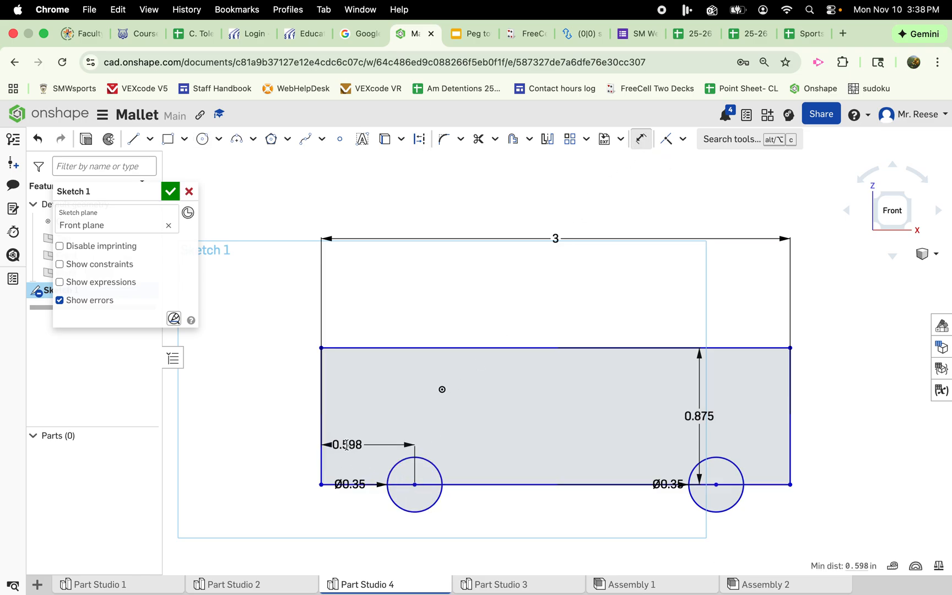
click(346, 445)
key(BackSpace)
key(Return)
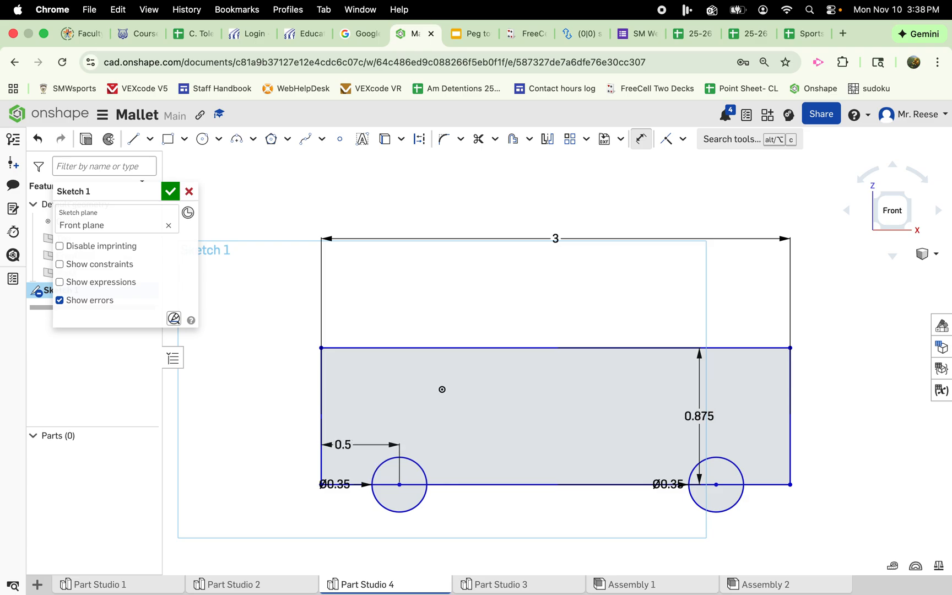
Dimension the right circle's centre 0.5 in from the rectangle's right edge
key(d)
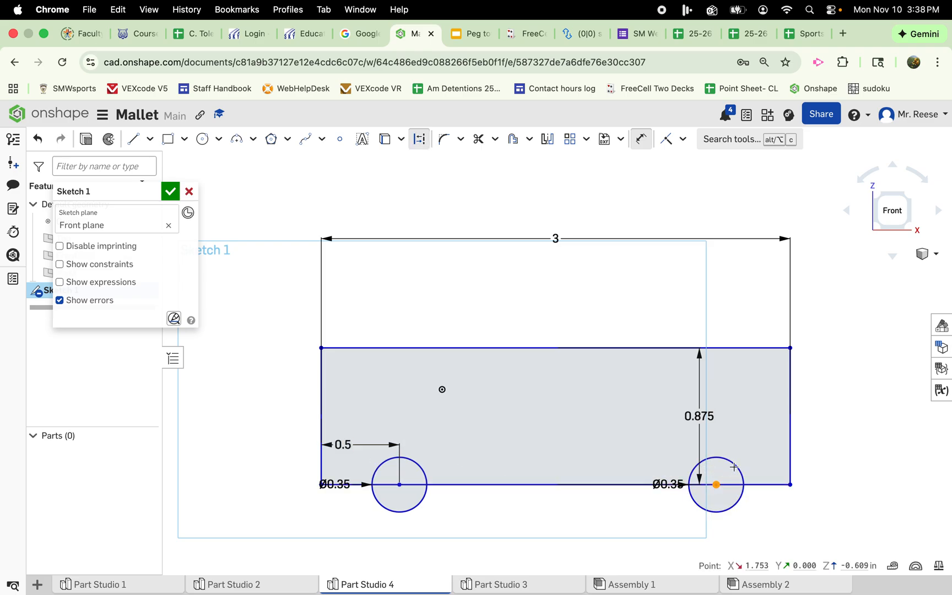
click(790, 440)
click(751, 434)
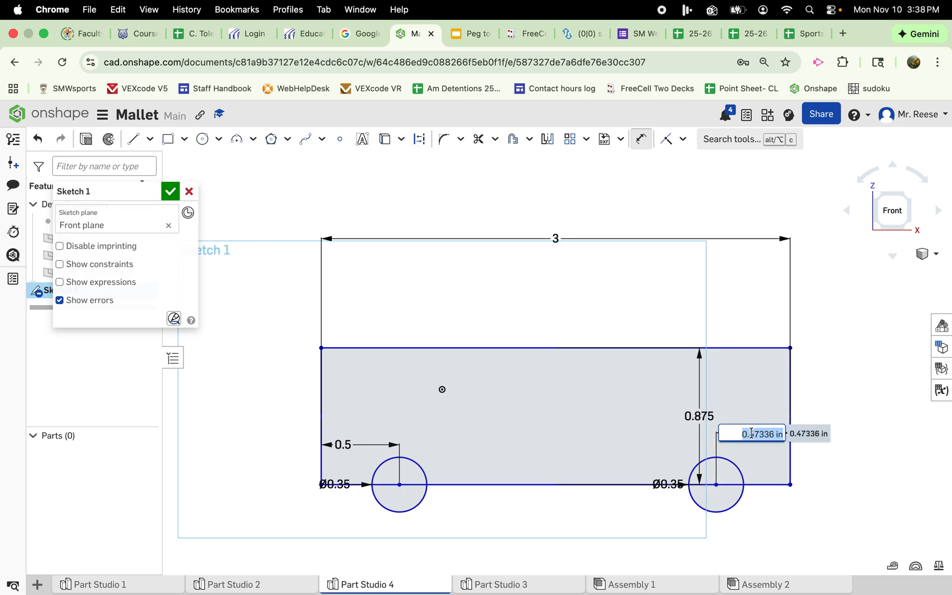
text(.5)
key(Return)
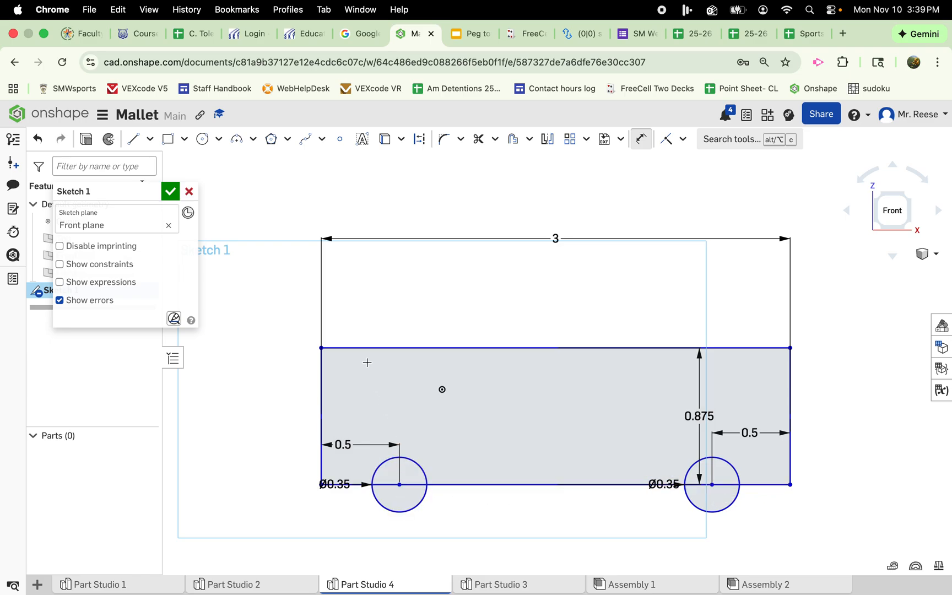
Trim both circles' lower halves and the edge segments inside them to leave two semicircular notches, and finish the sketch
click(479, 141)
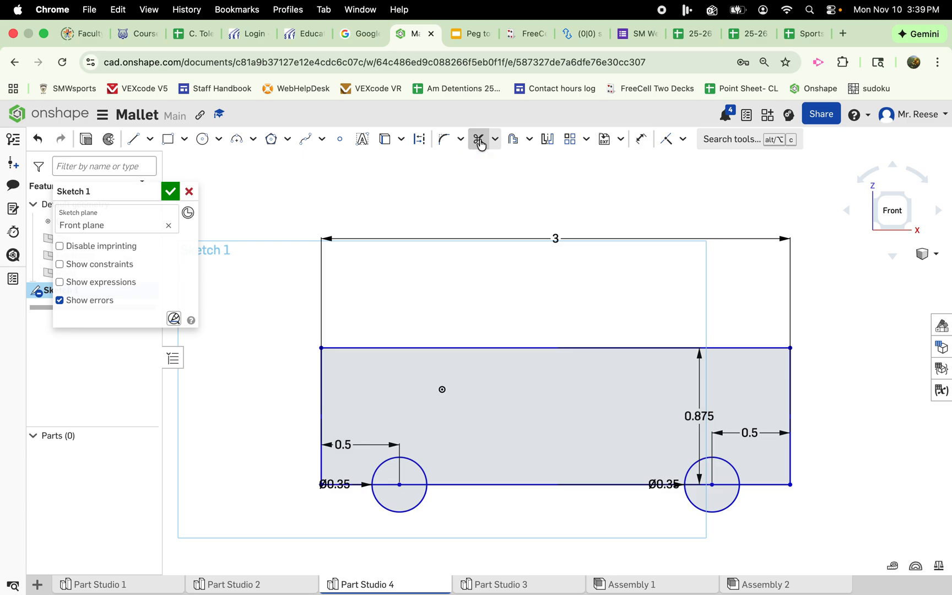
click(393, 514)
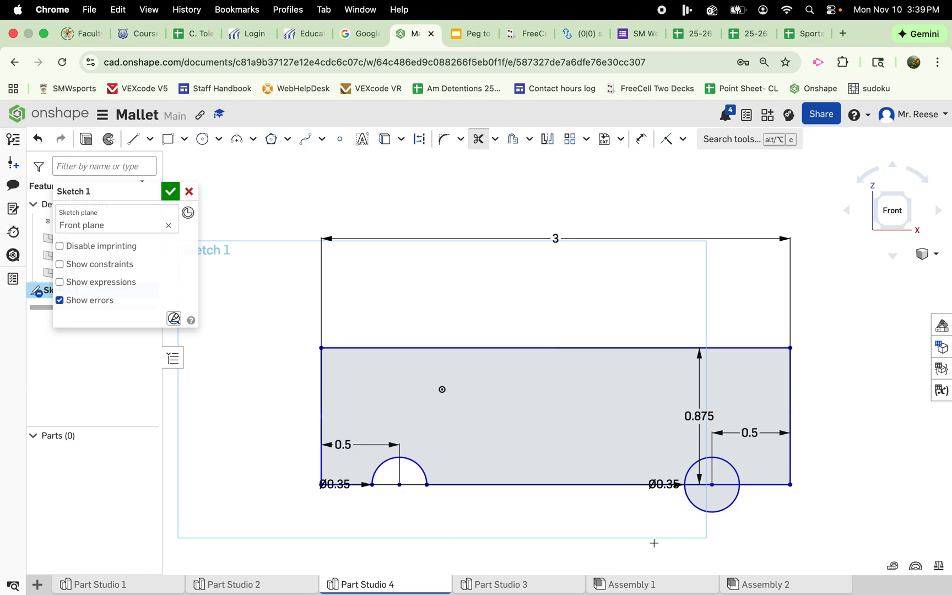
click(722, 510)
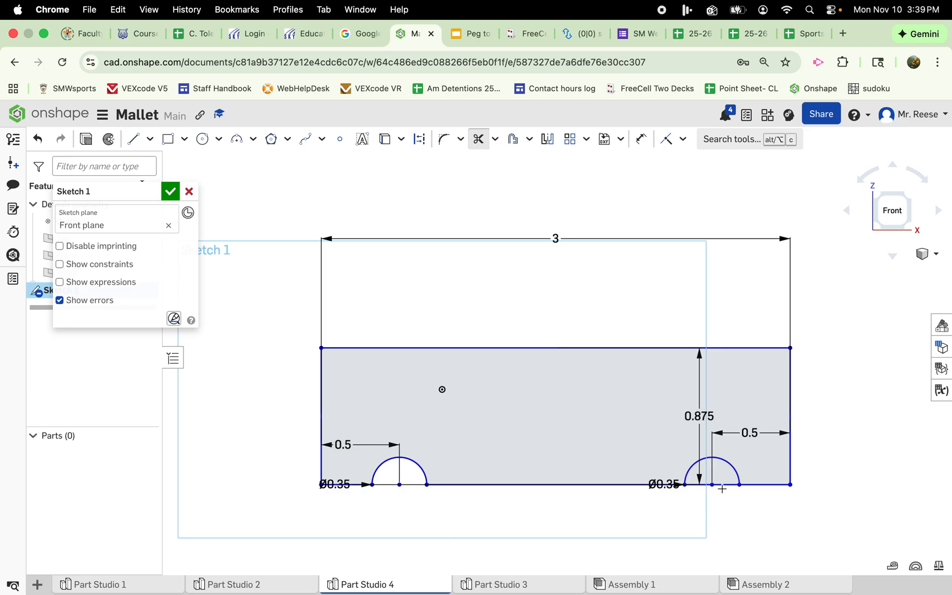
click(724, 484)
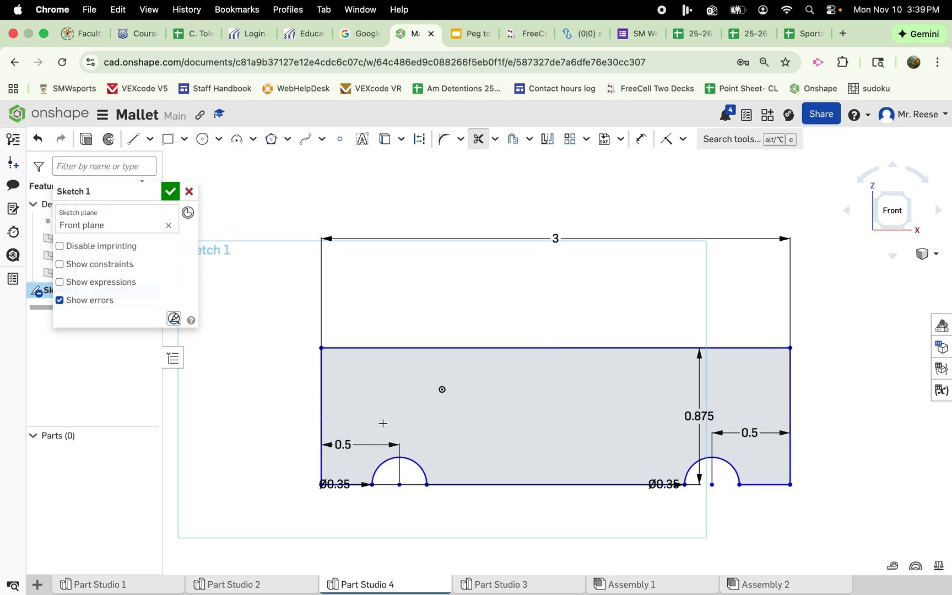
click(170, 191)
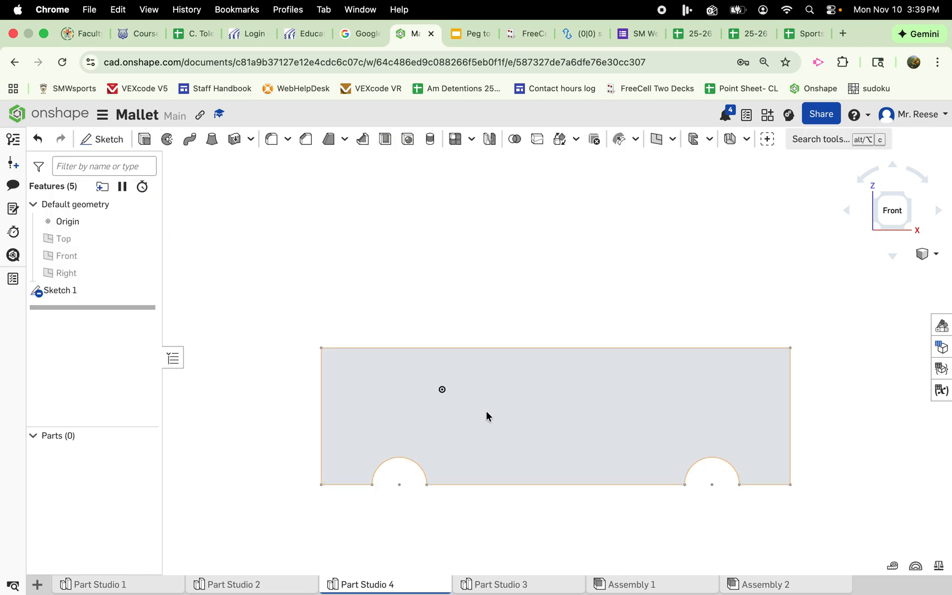
Hide the origin so that only the notched profile is displayed
right_click(441, 388)
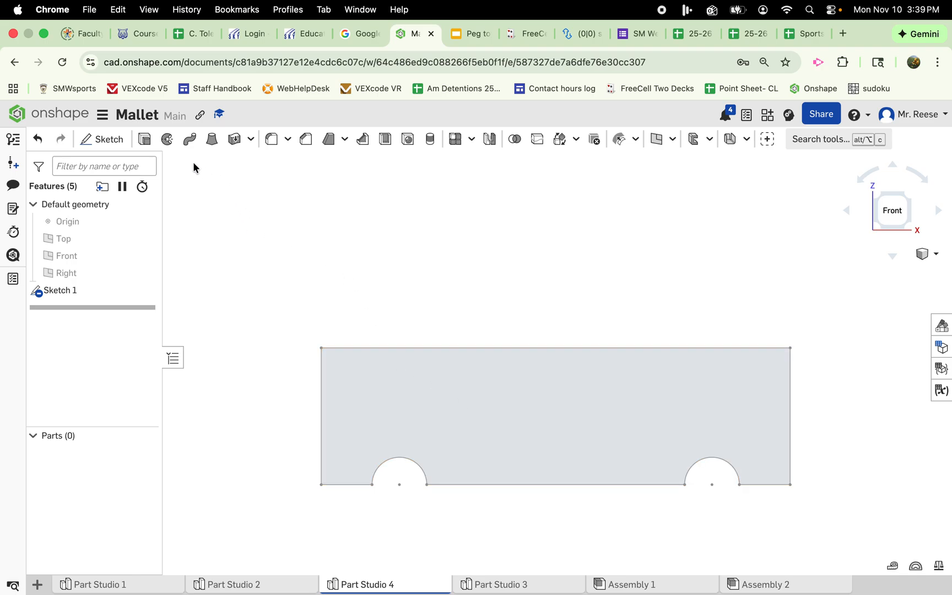
click(168, 140)
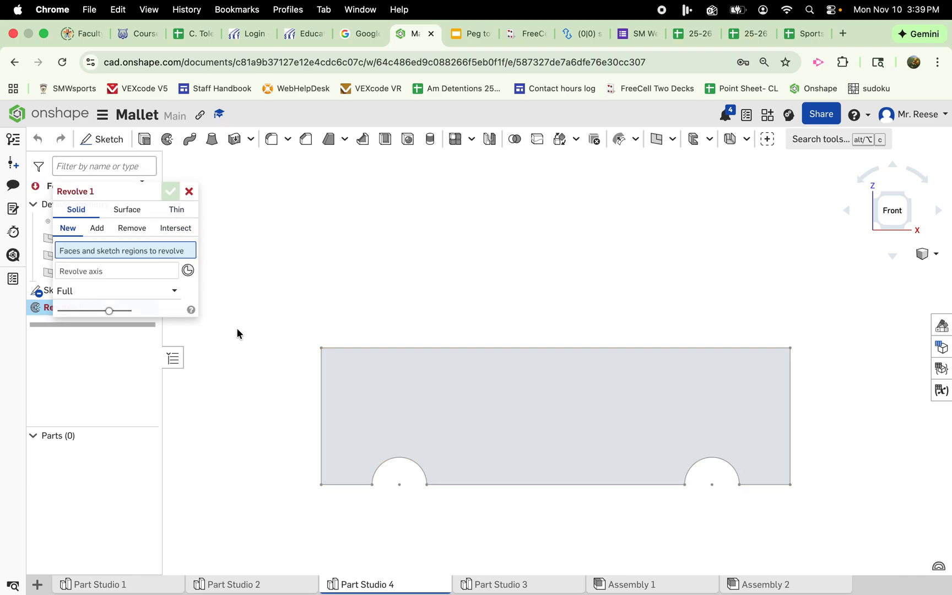
click(110, 270)
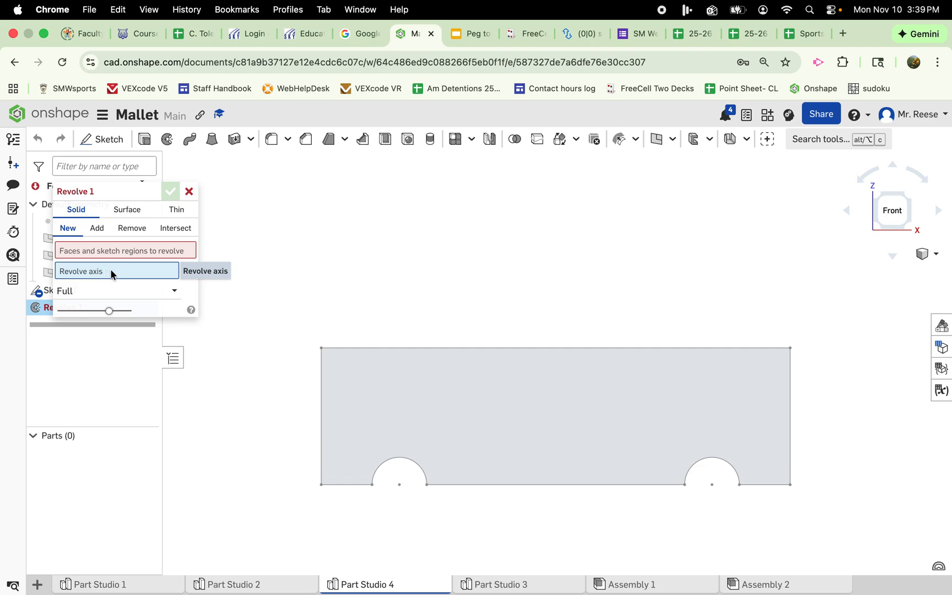
click(508, 348)
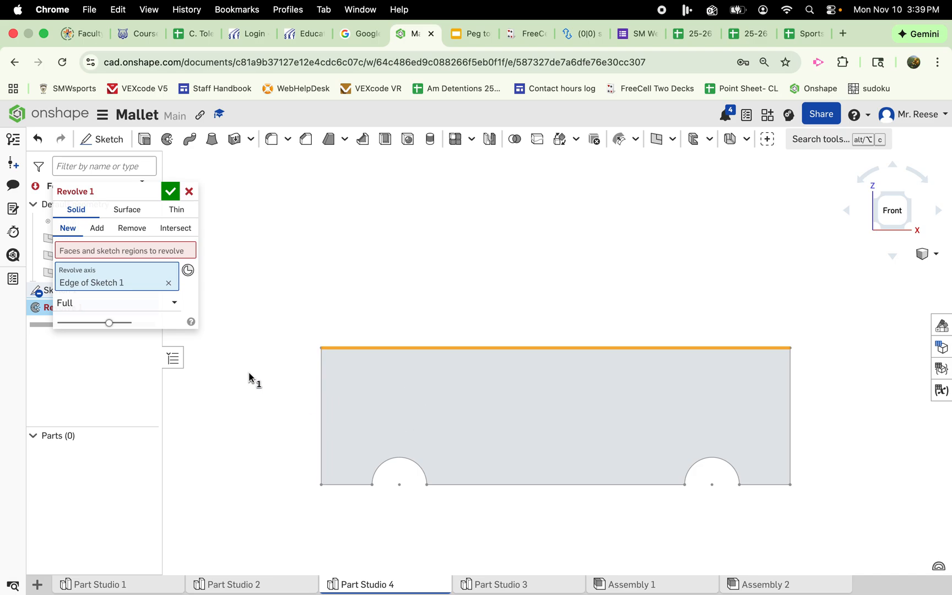
click(193, 191)
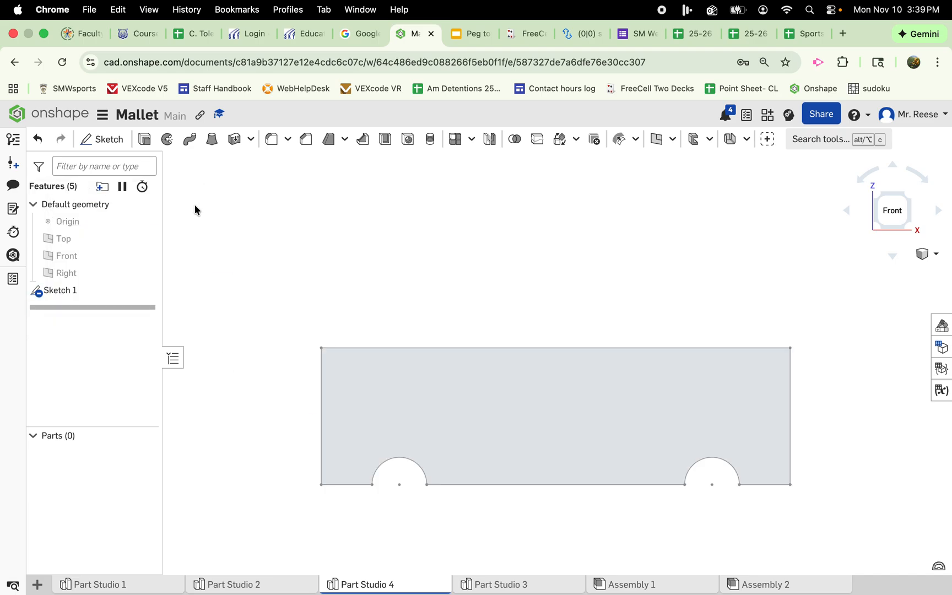
Revolve the notched profile as a new full solid around the rectangle's upper edge
click(167, 140)
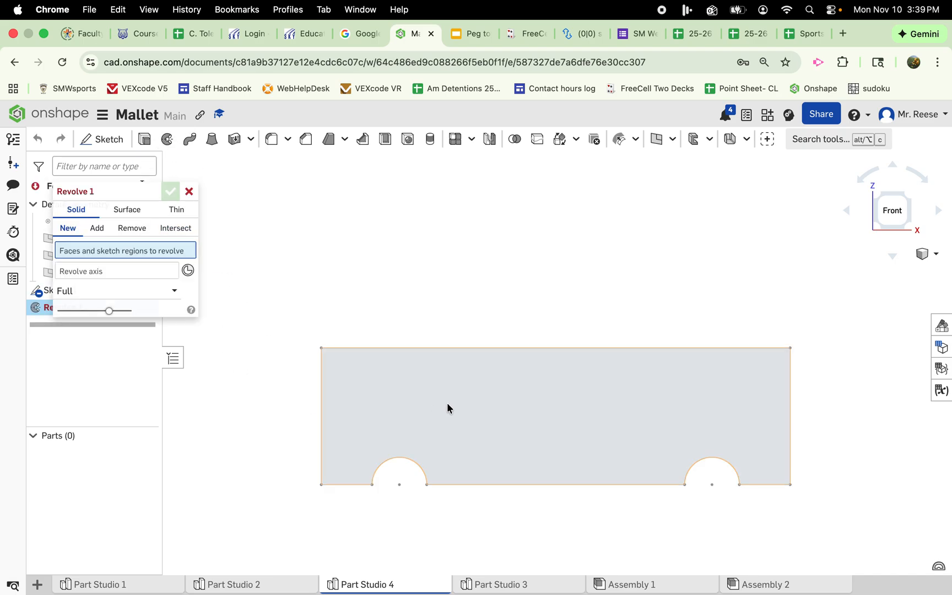
click(453, 398)
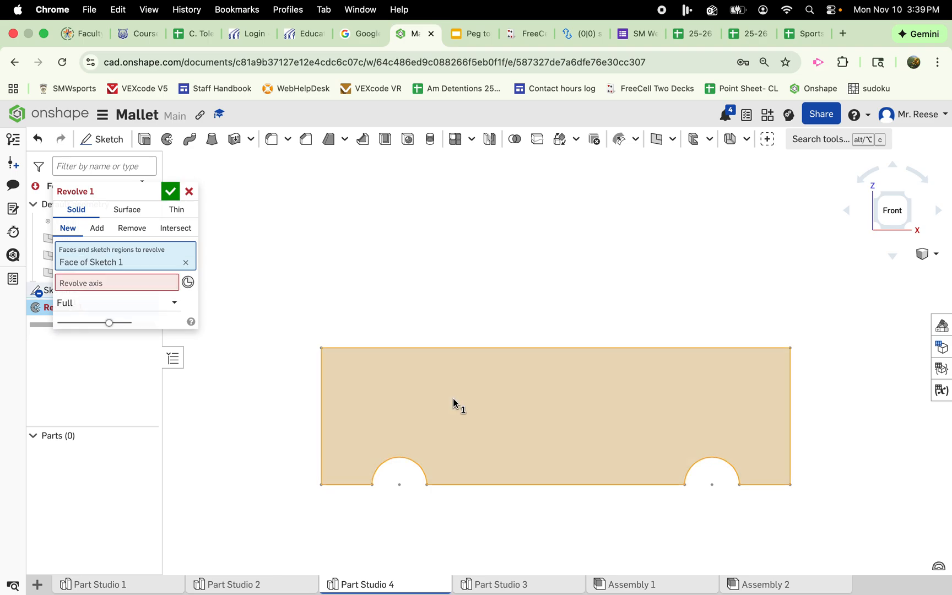
click(113, 282)
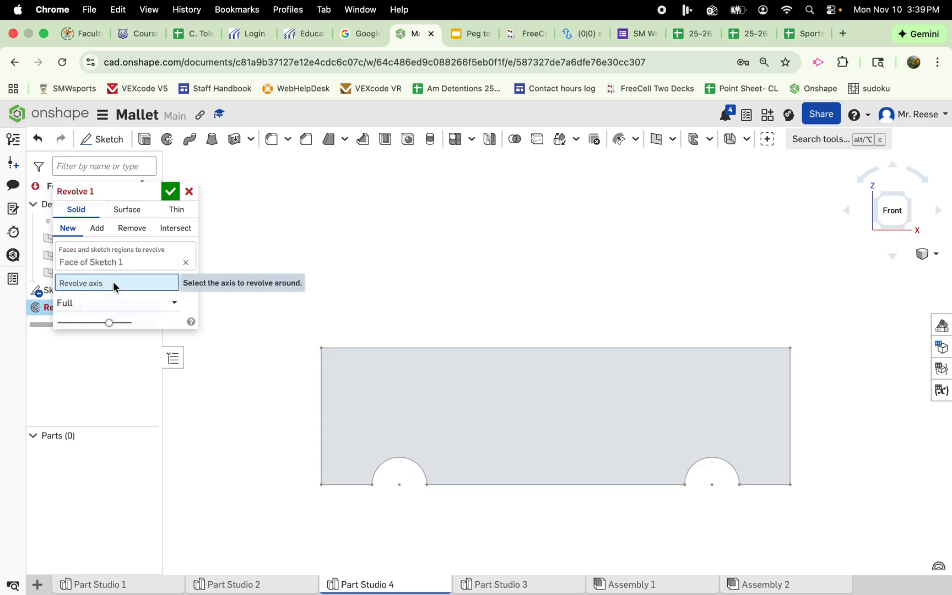
click(463, 348)
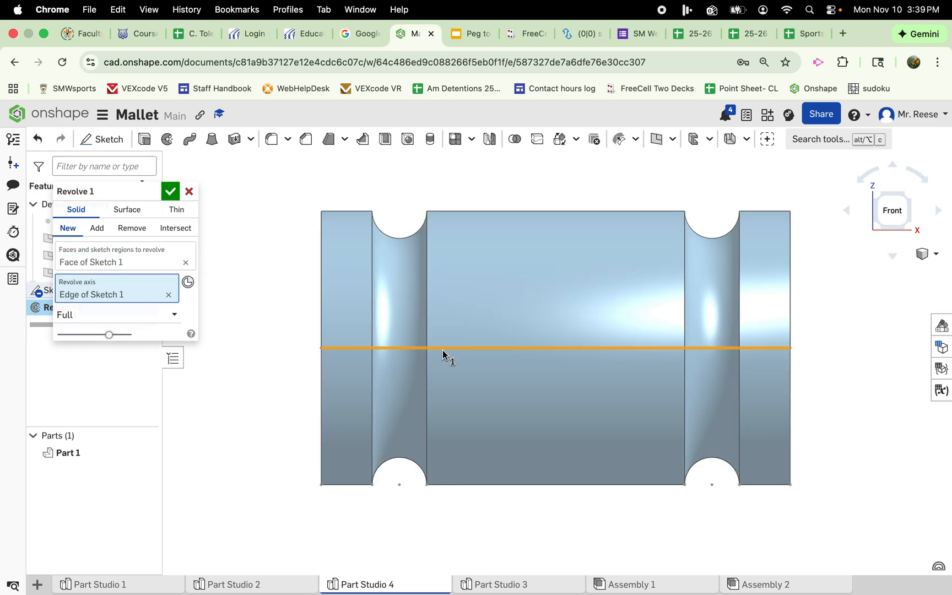
click(171, 191)
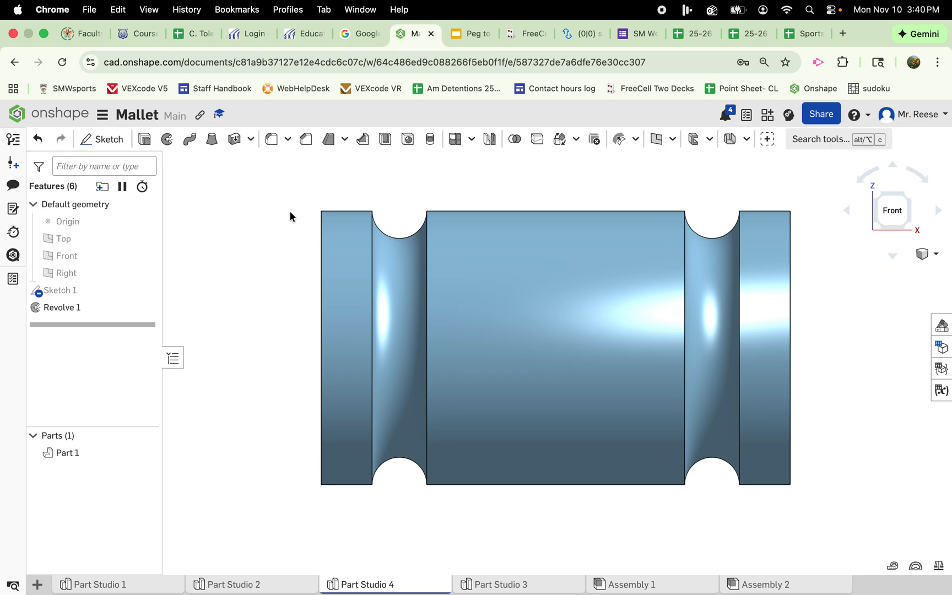
Fillet the outer circular edges at both ends of the mallet head with a 0.1 in radius
click(272, 138)
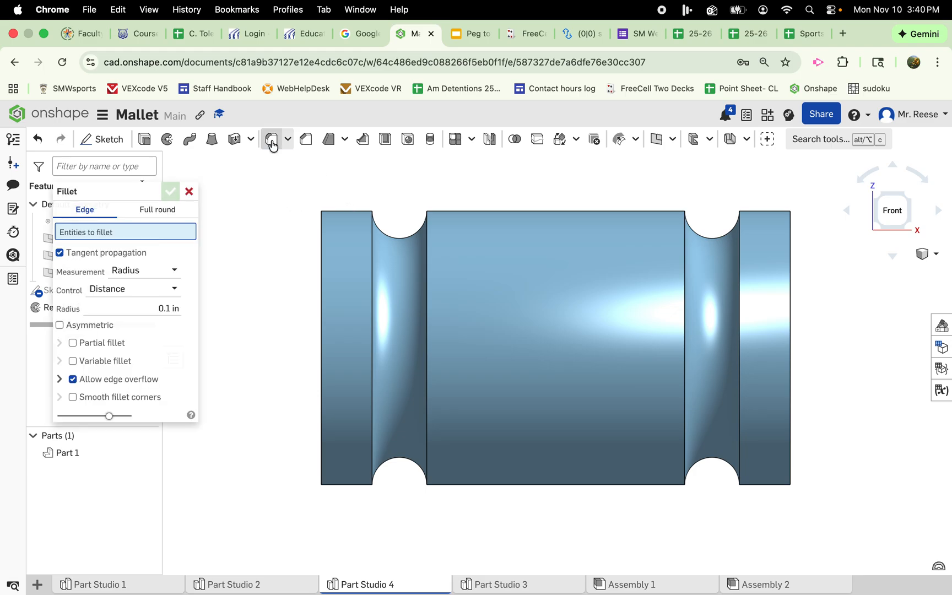
click(319, 273)
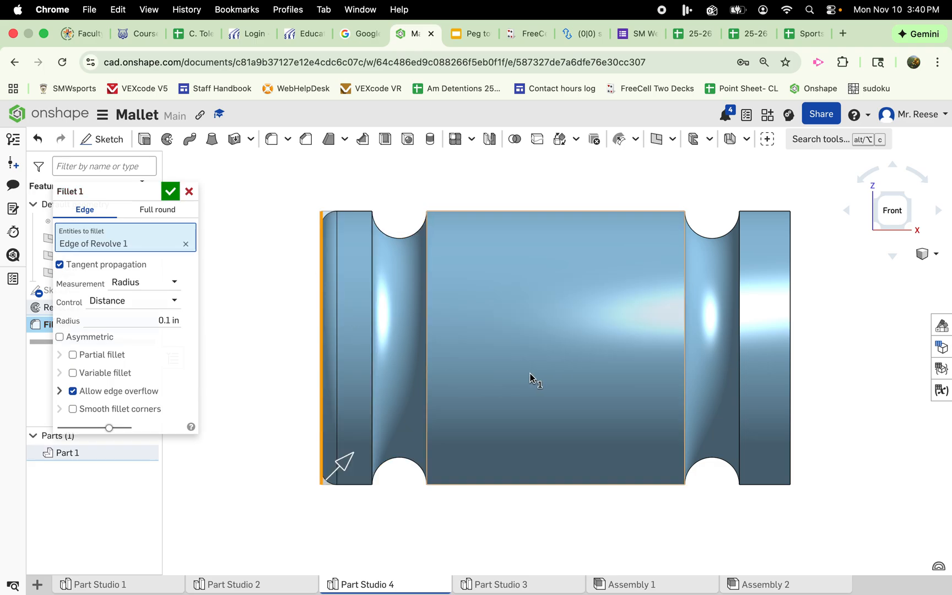
click(788, 332)
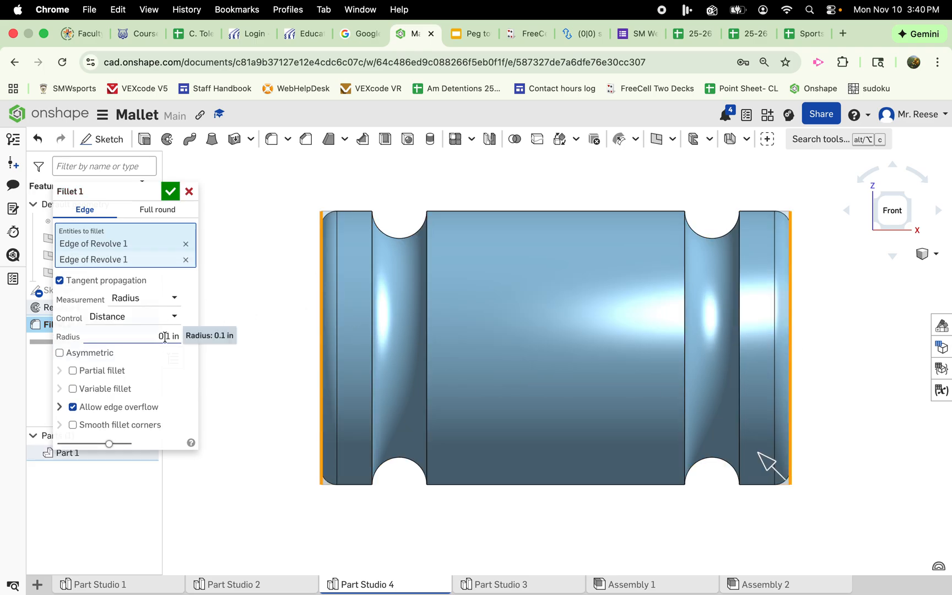
key(Return)
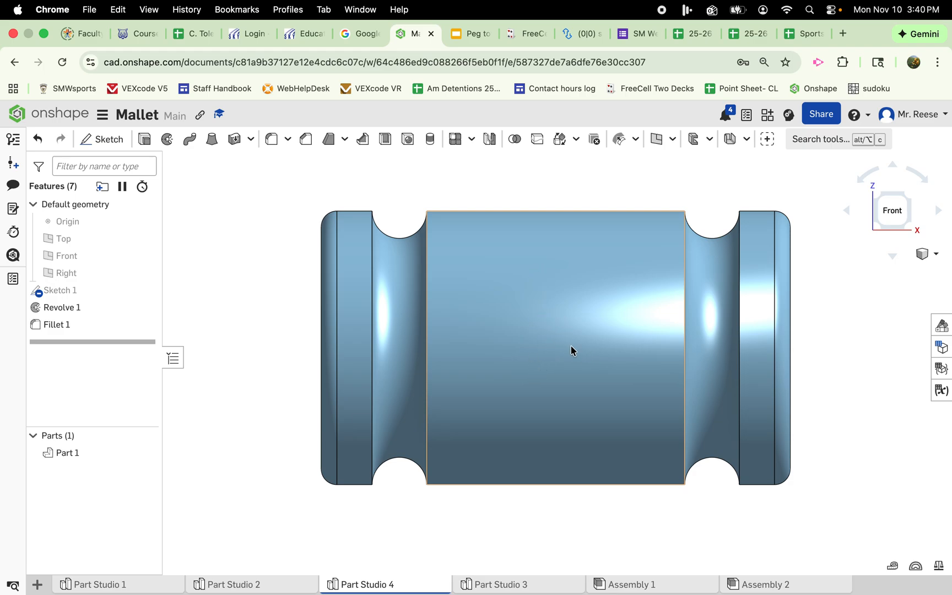
Create a Tangent-type plane on the mallet head's central cylindrical face
click(903, 198)
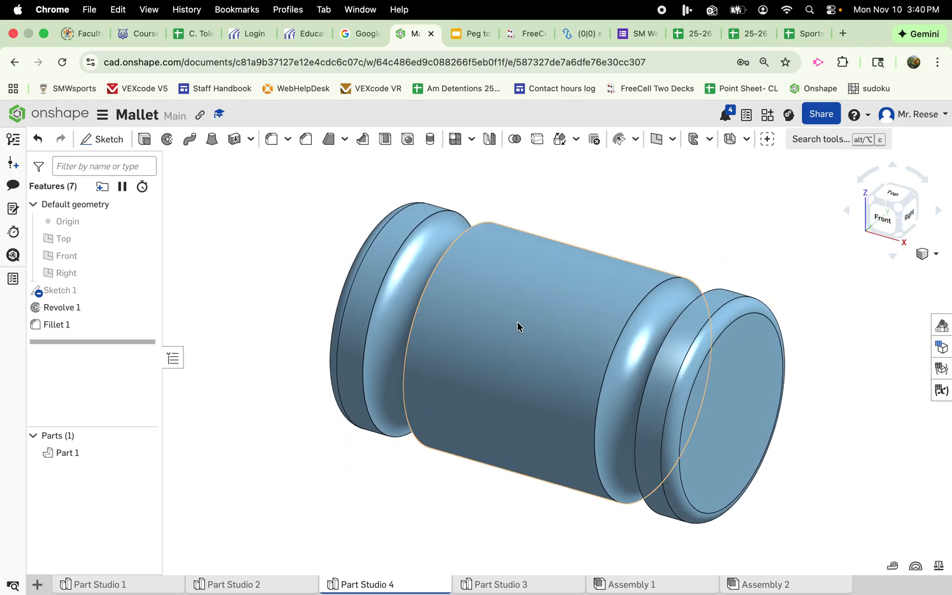
click(673, 144)
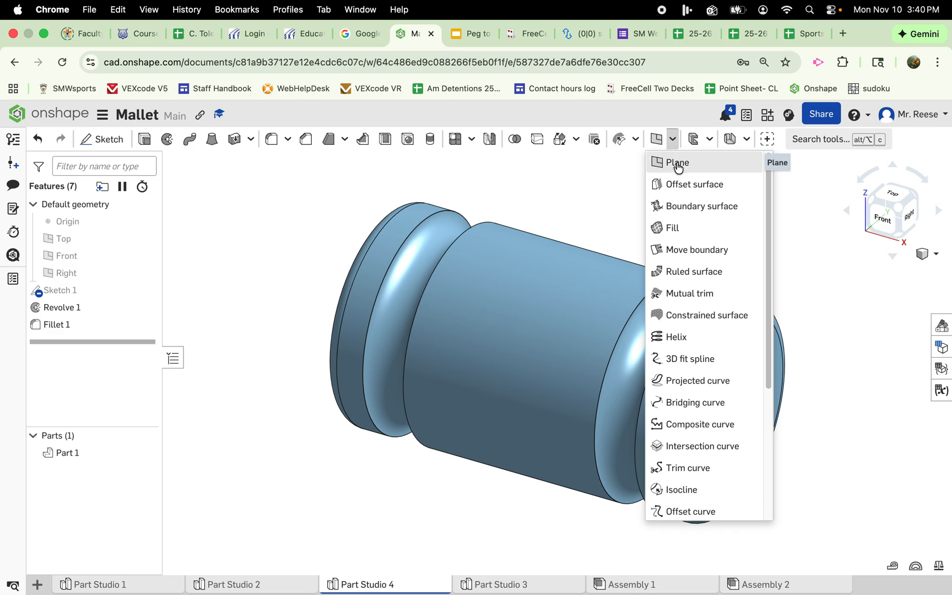
click(678, 163)
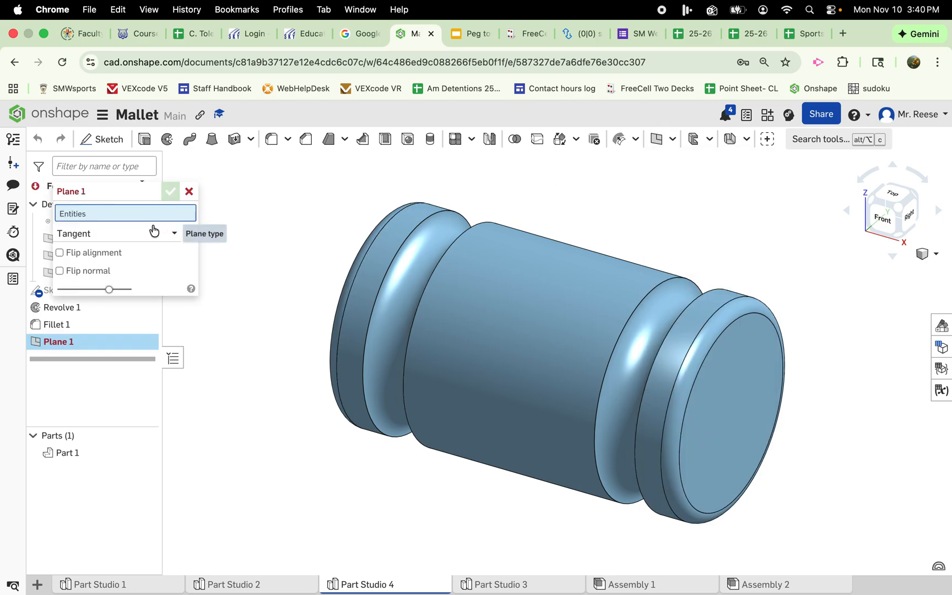
click(106, 232)
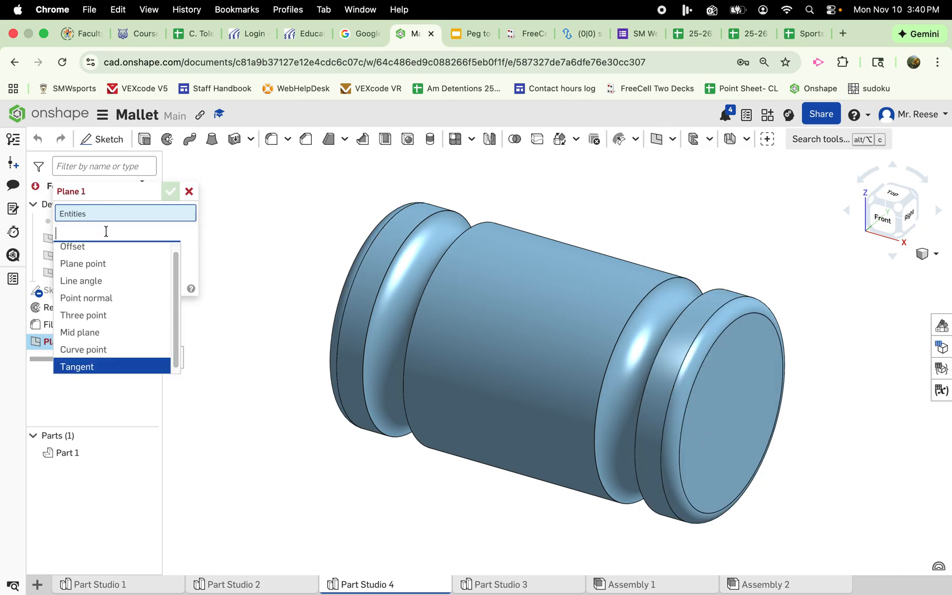
click(105, 366)
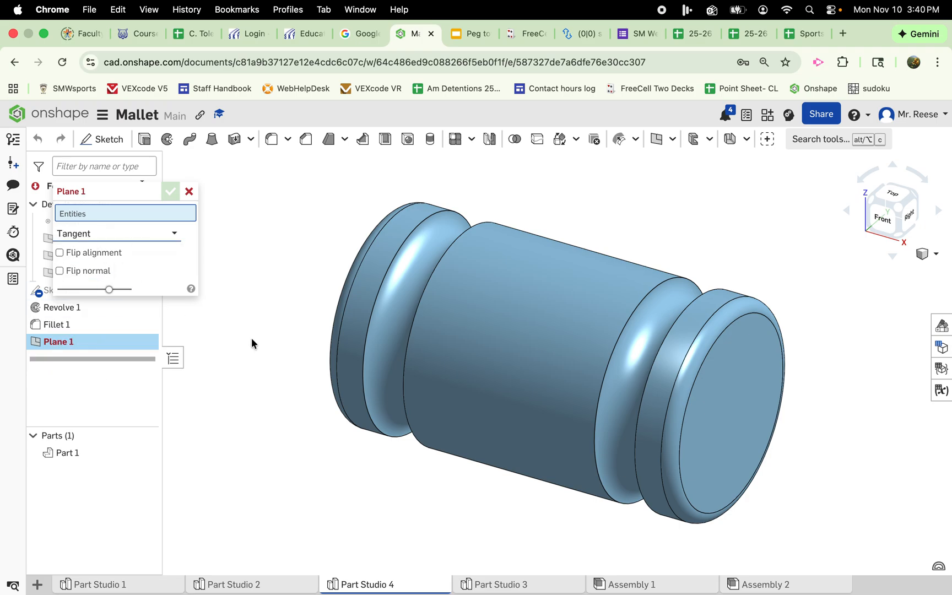
click(503, 353)
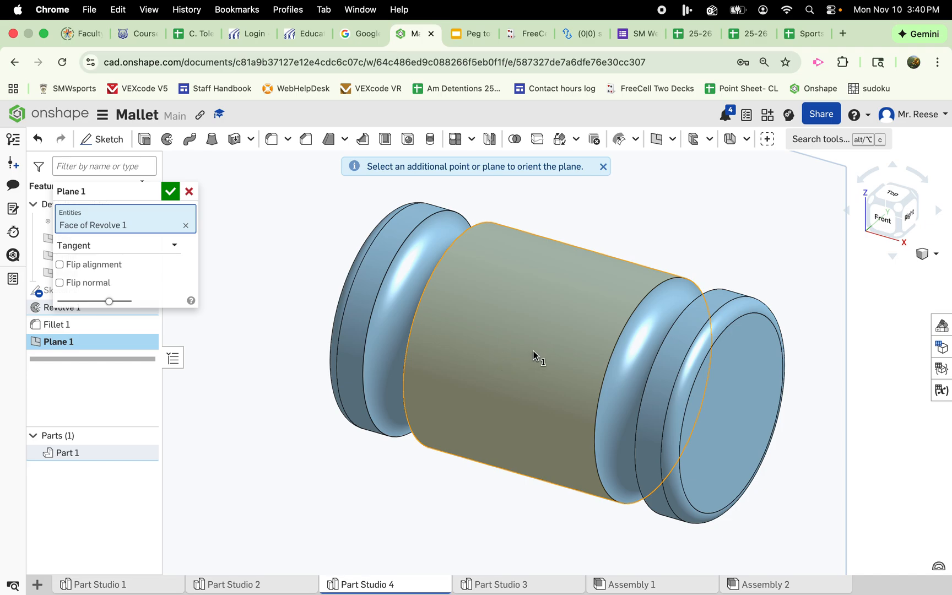
click(908, 223)
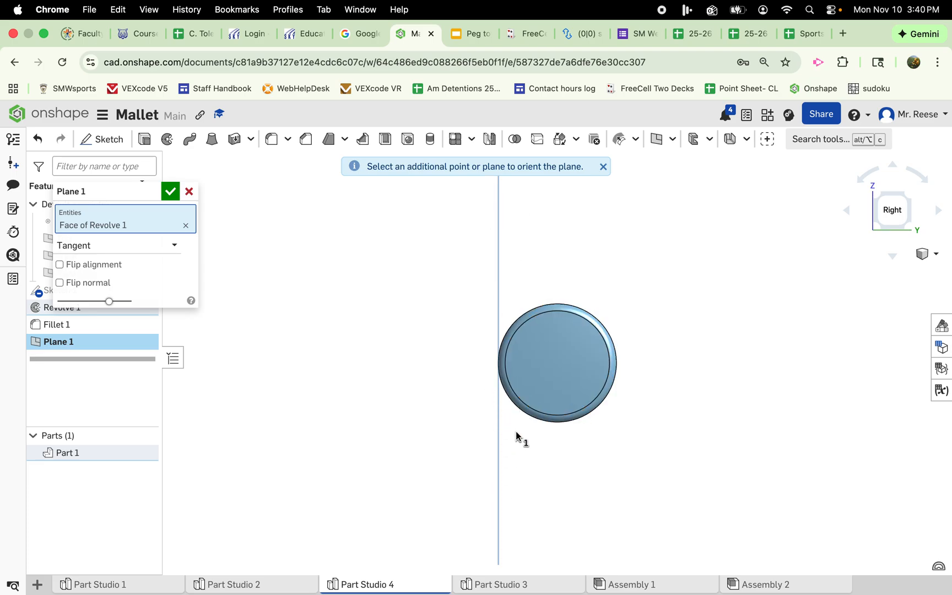
click(878, 202)
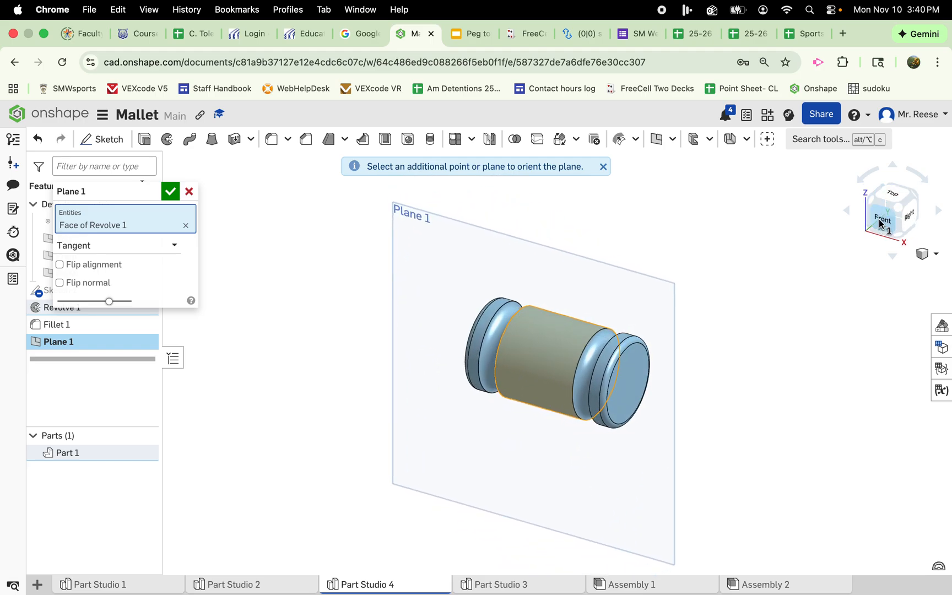
click(170, 193)
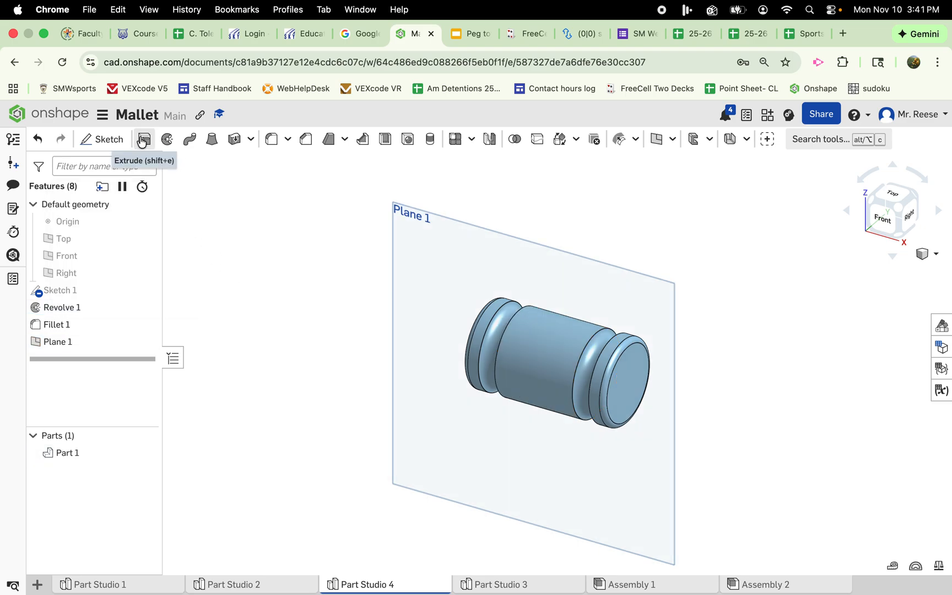
Start a sketch on the tangent plane and place a sketch point near the middle of the mallet head
click(102, 139)
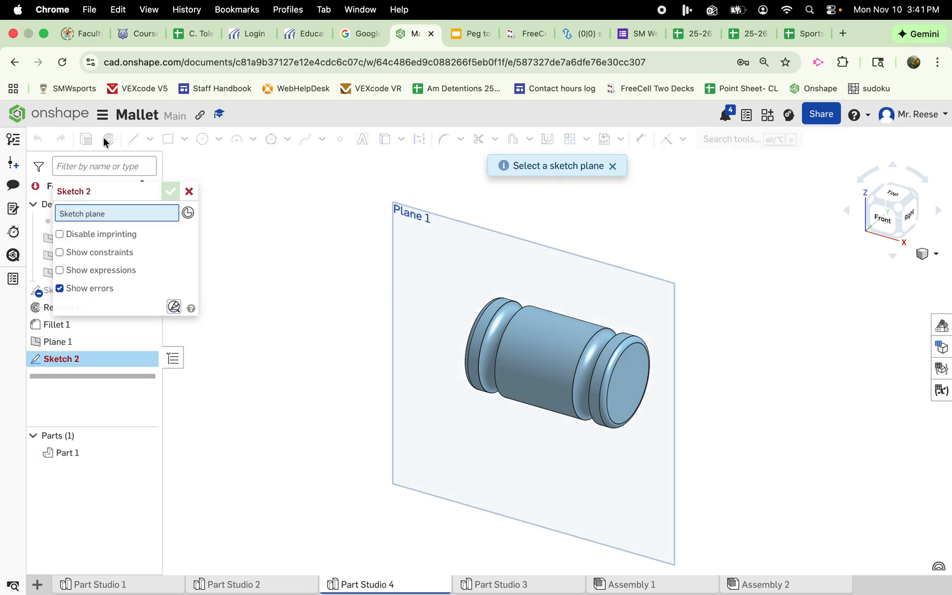
click(446, 220)
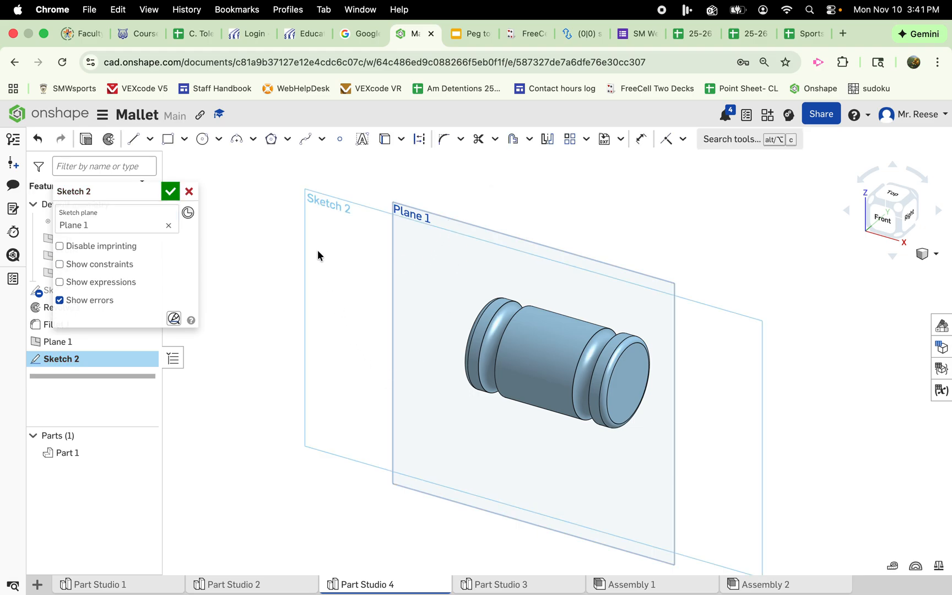
click(340, 141)
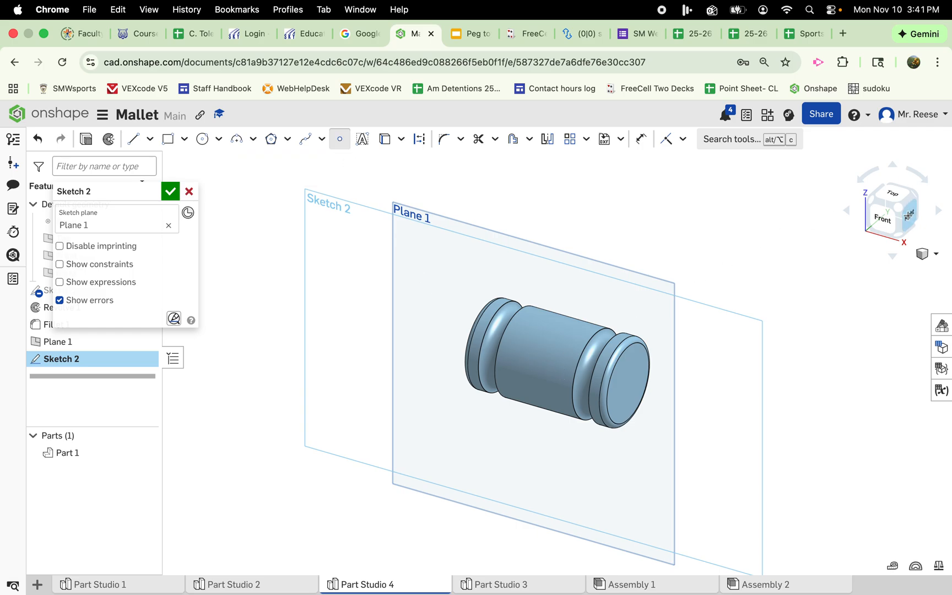
click(907, 214)
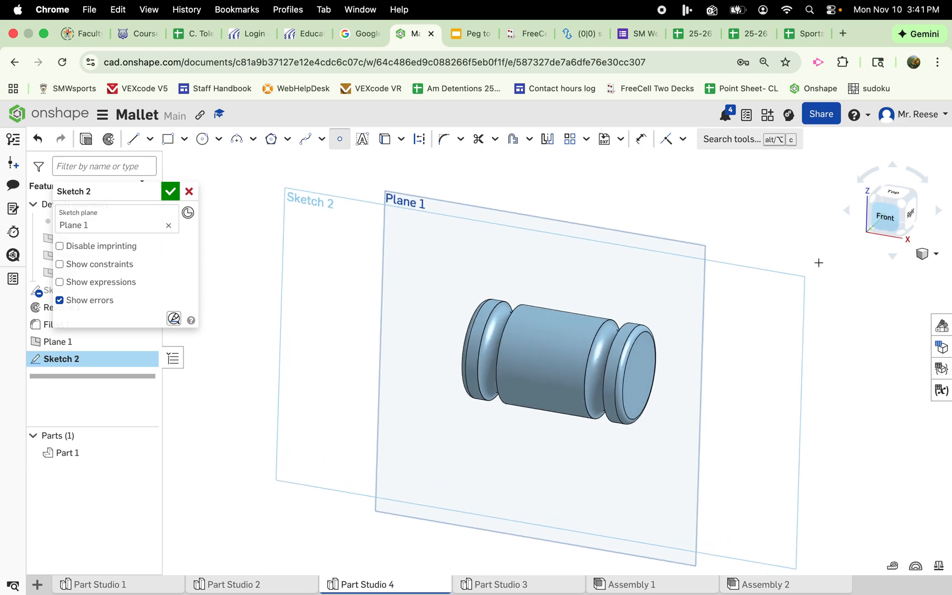
click(554, 362)
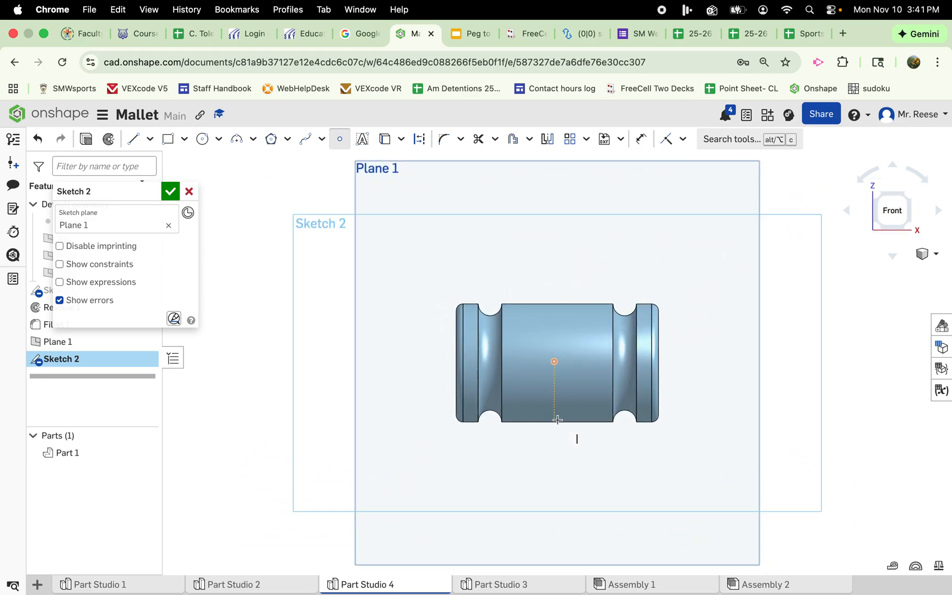
right_click(533, 266)
click(575, 278)
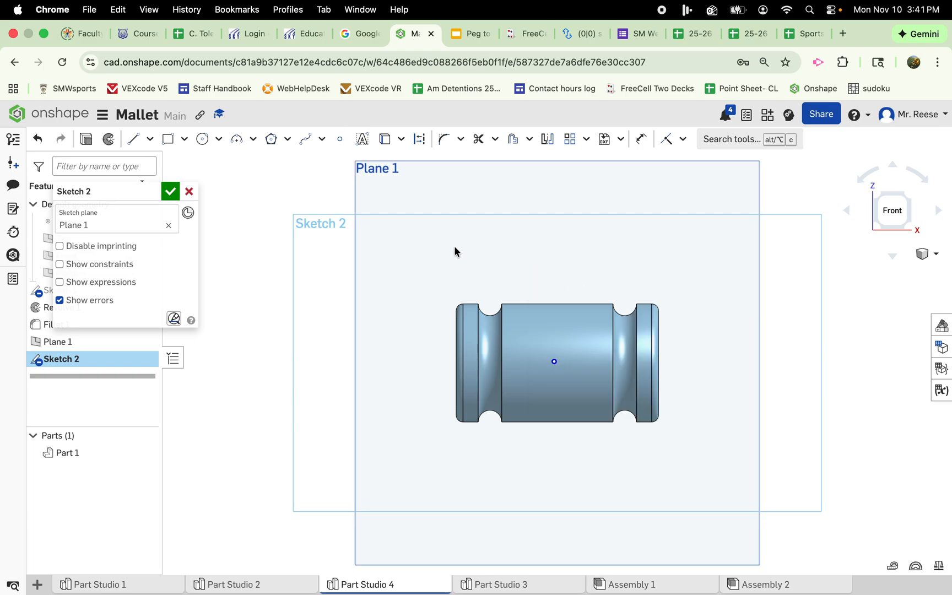
Dimension the sketch point 1.5 in horizontally from the mallet head's right end edge
click(640, 142)
click(555, 361)
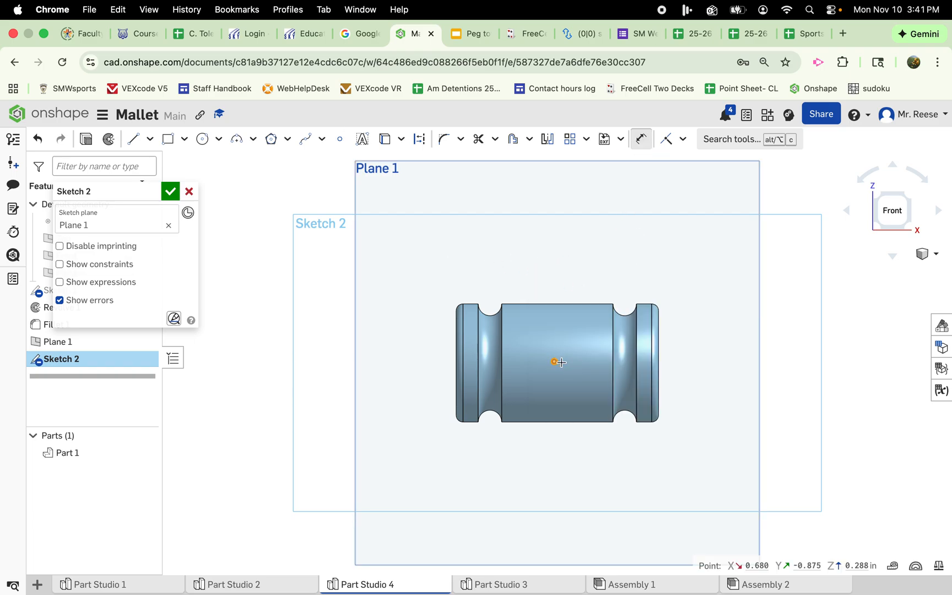
click(659, 367)
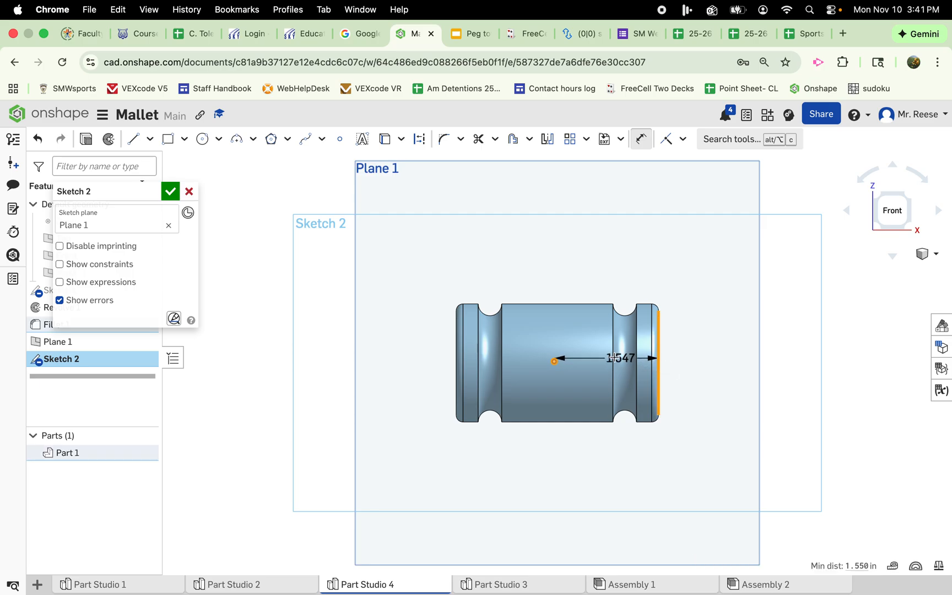
click(595, 351)
text(1)
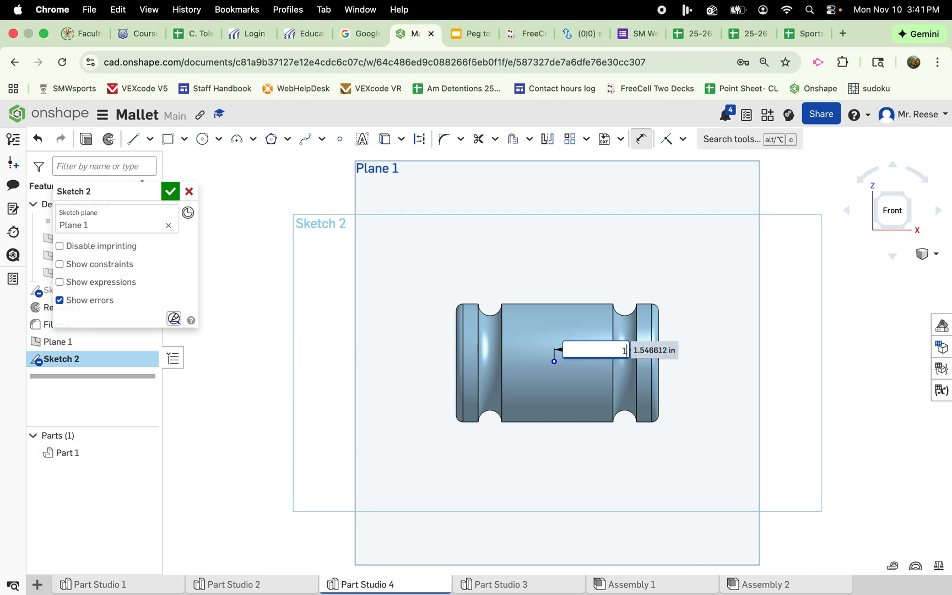
text(.5)
key(Return)
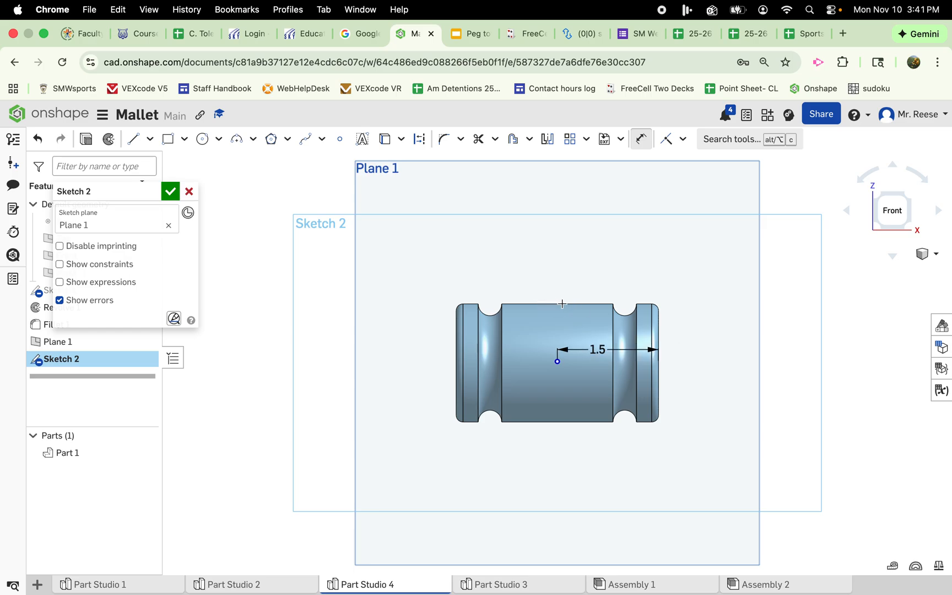
Project the upper silhouette edge of the mallet head's central cylinder into the sketch with Use (Project/Convert)
click(401, 140)
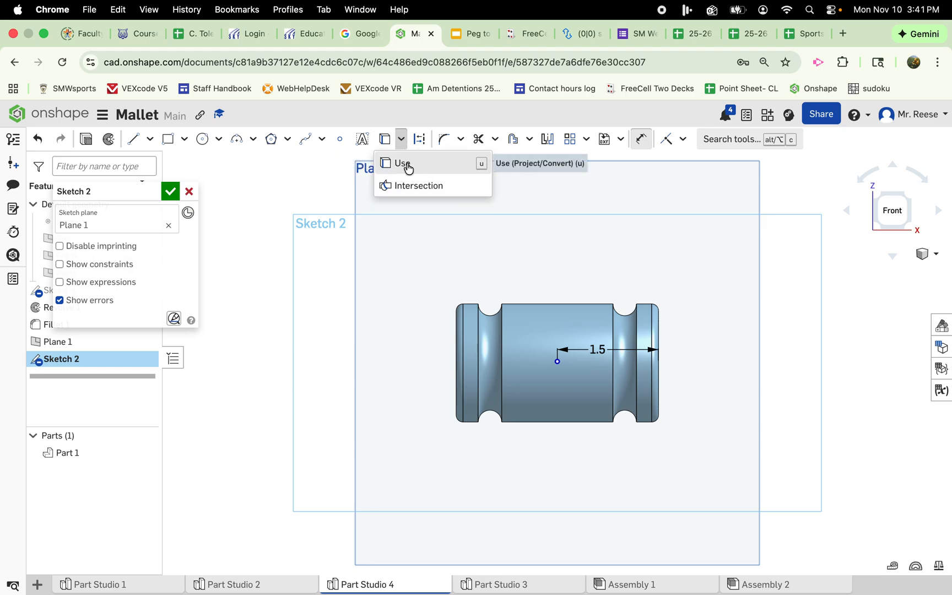
click(422, 165)
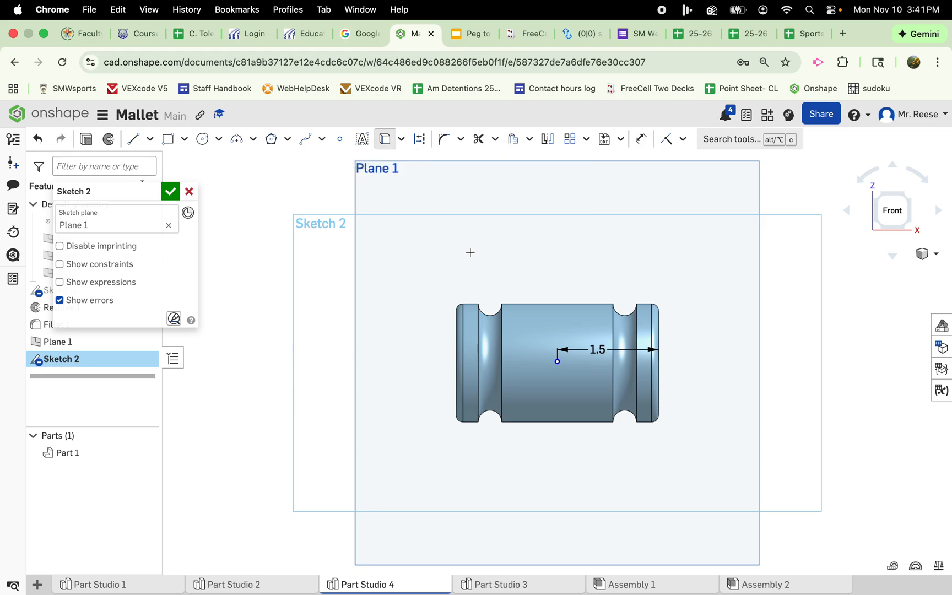
click(550, 304)
Dimension the sketch point 0.875 in vertically from the projected upper edge and finish the sketch
click(641, 139)
click(557, 361)
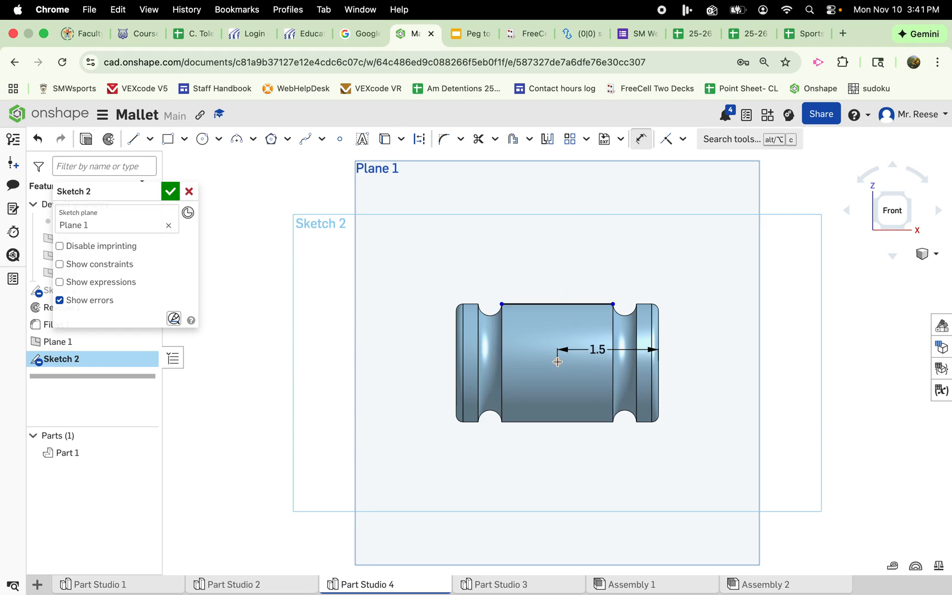
click(552, 305)
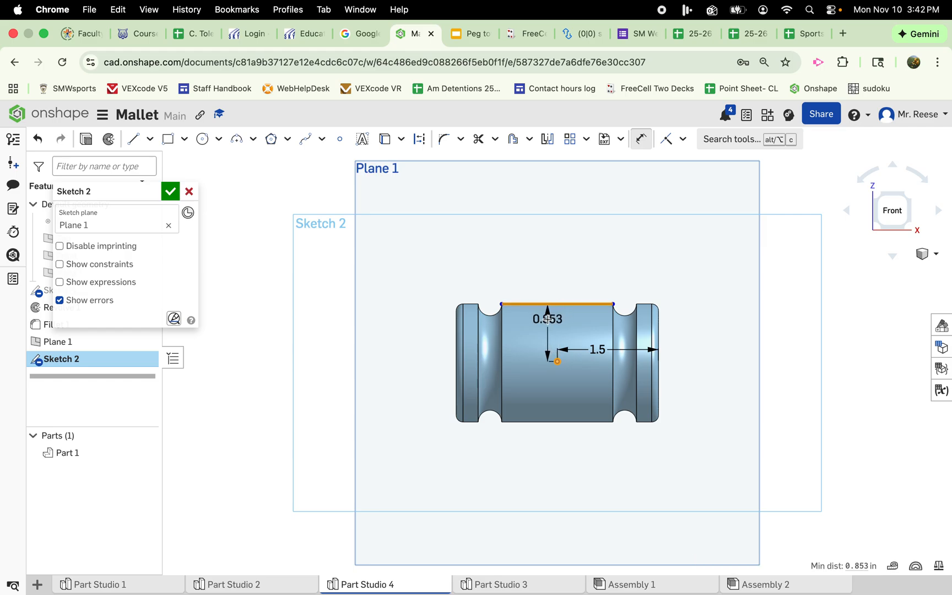
click(547, 320)
key(BackSpace)
text(.87)
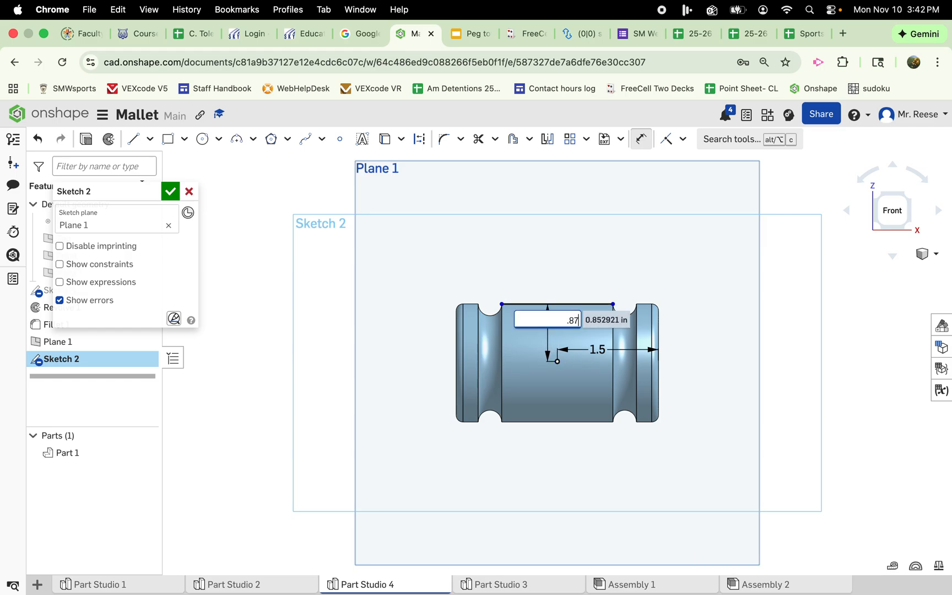
text(5)
key(Return)
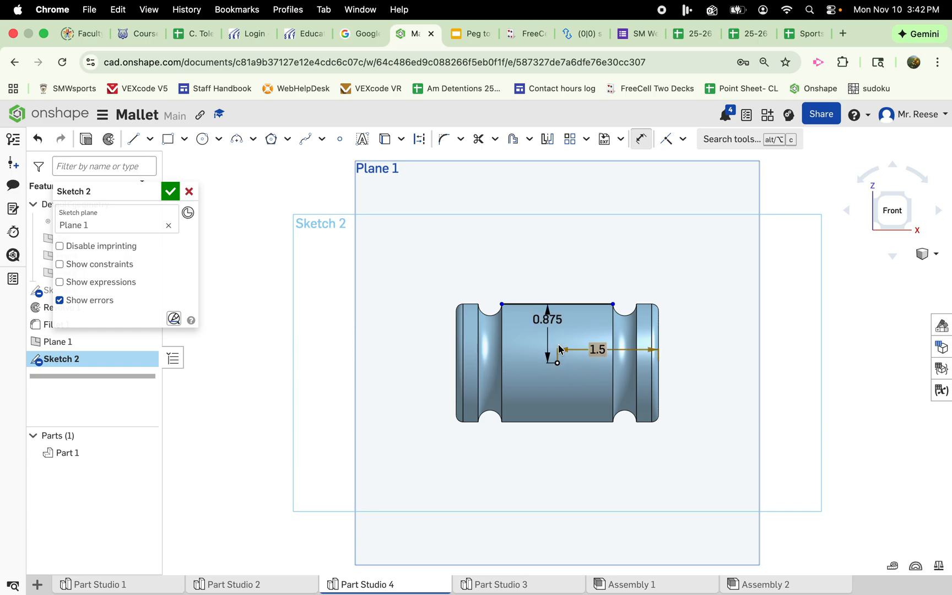
right_click(461, 265)
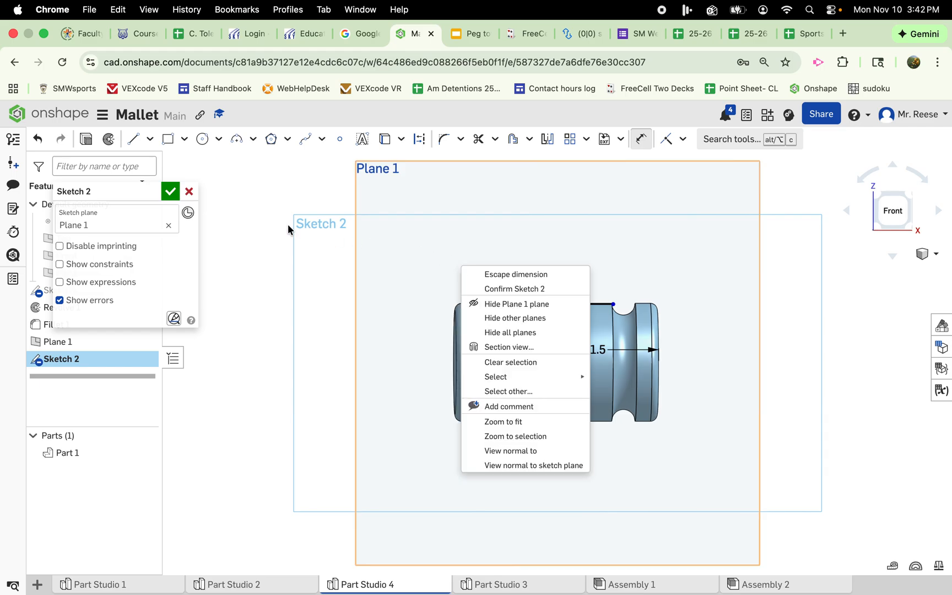
click(170, 192)
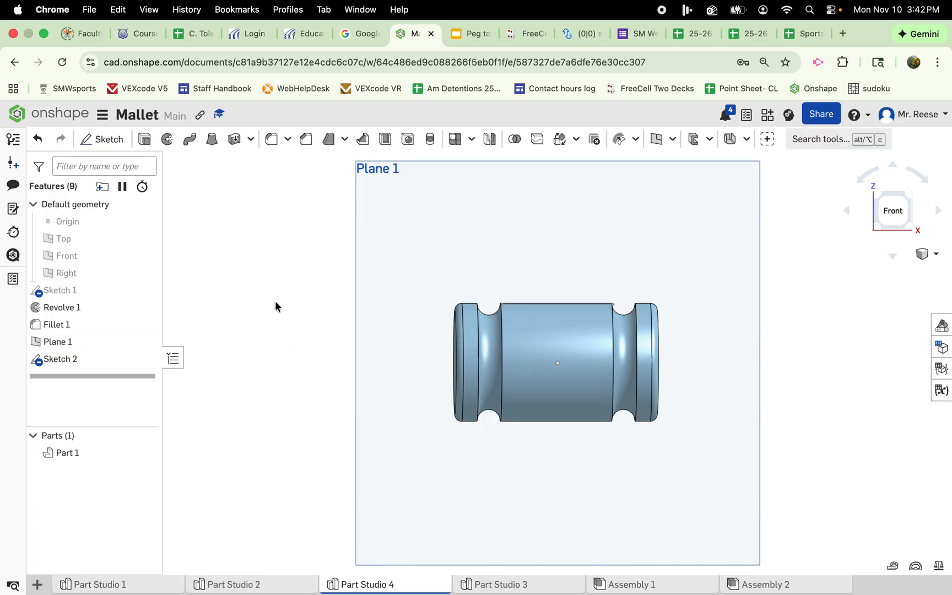
Create a simple, blind 1/4-20 tapped hole at the sketch point, 0.875 in deep, with its drill diameter set to 0.625 in
click(408, 144)
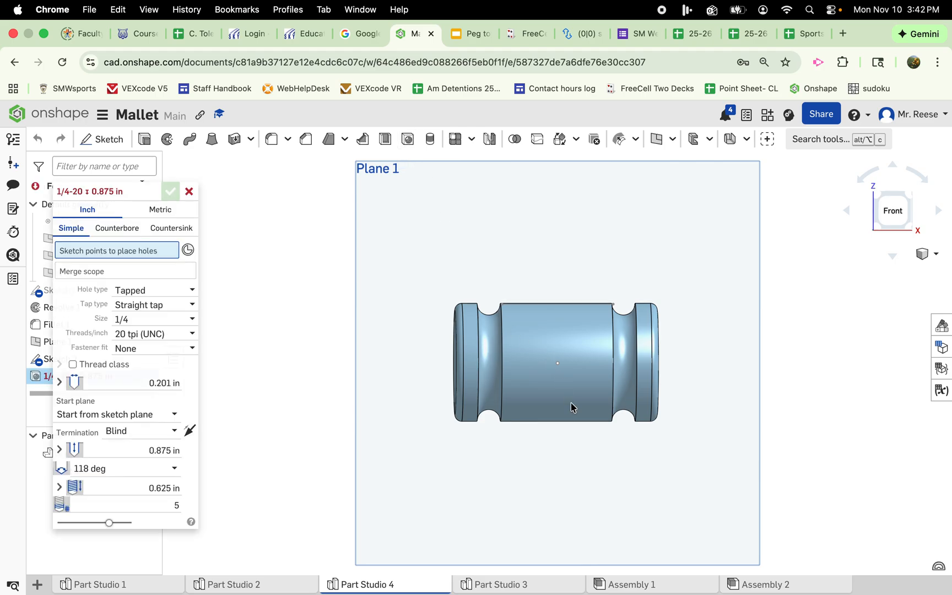
click(558, 363)
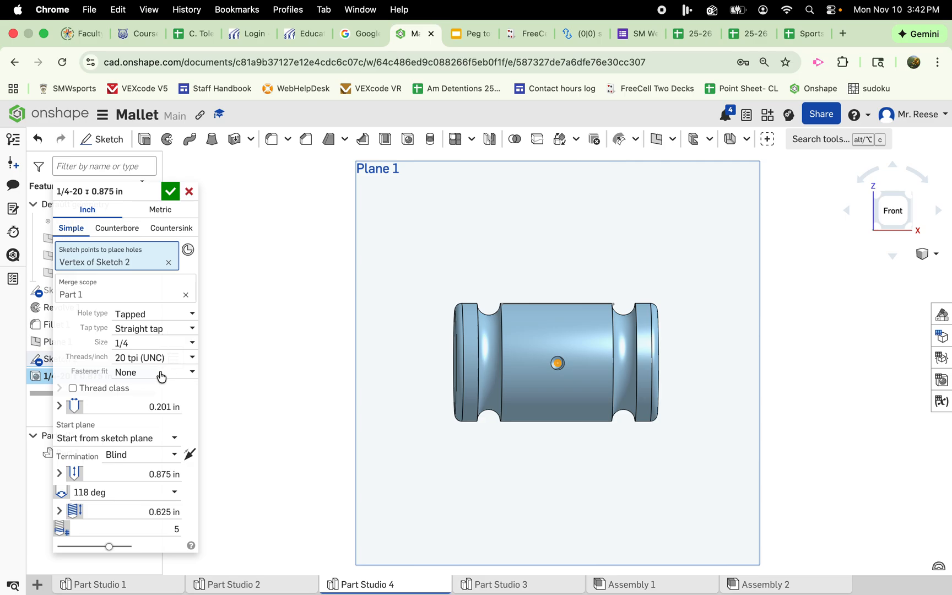
click(168, 406)
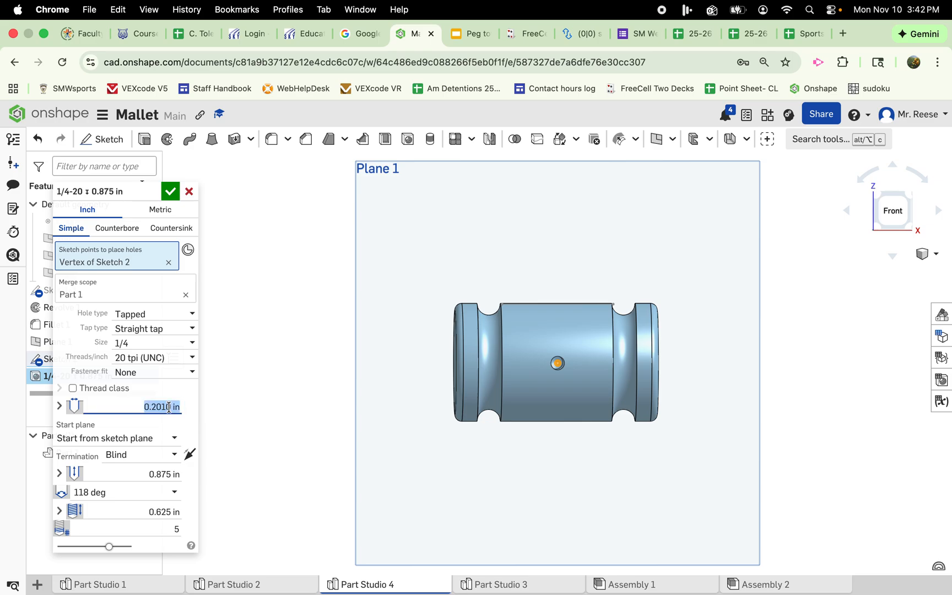
key(BackSpace)
text(.625)
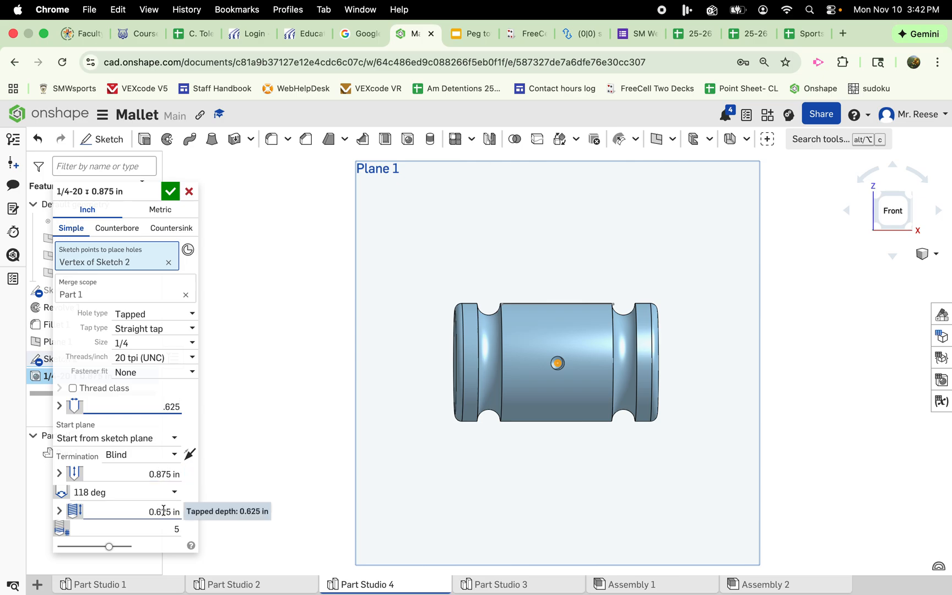
click(170, 192)
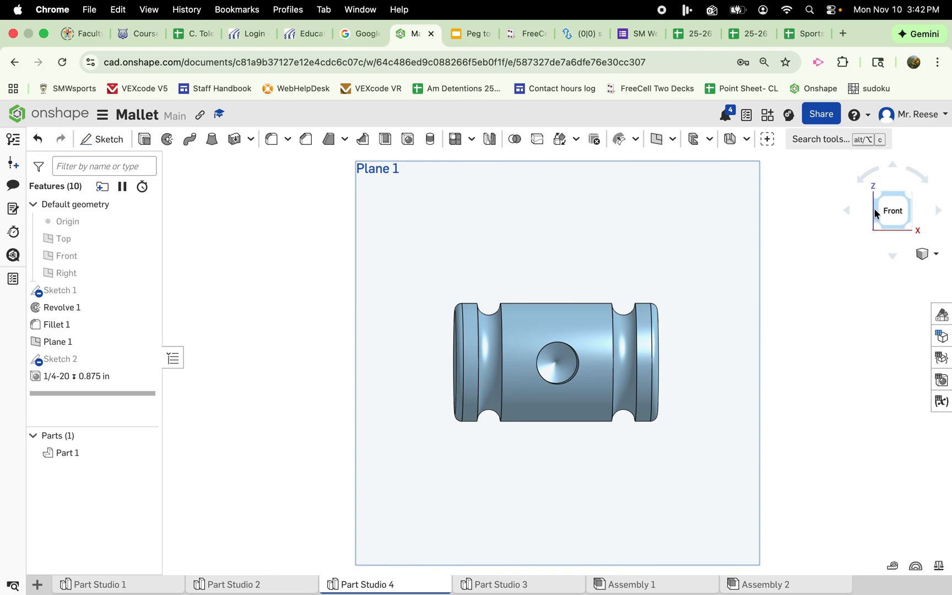
Show the mallet head in an isometric view and hide all planes
click(910, 201)
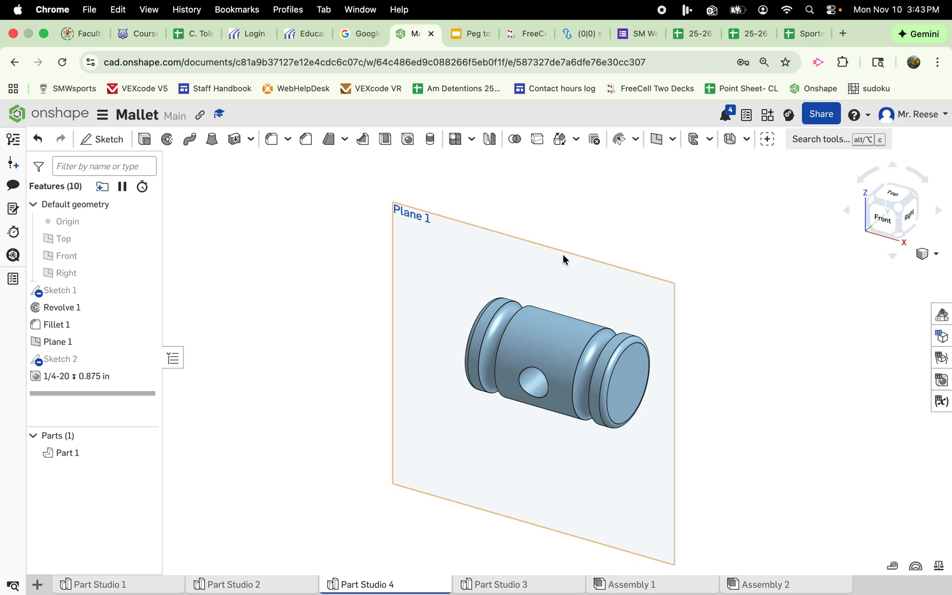
right_click(443, 240)
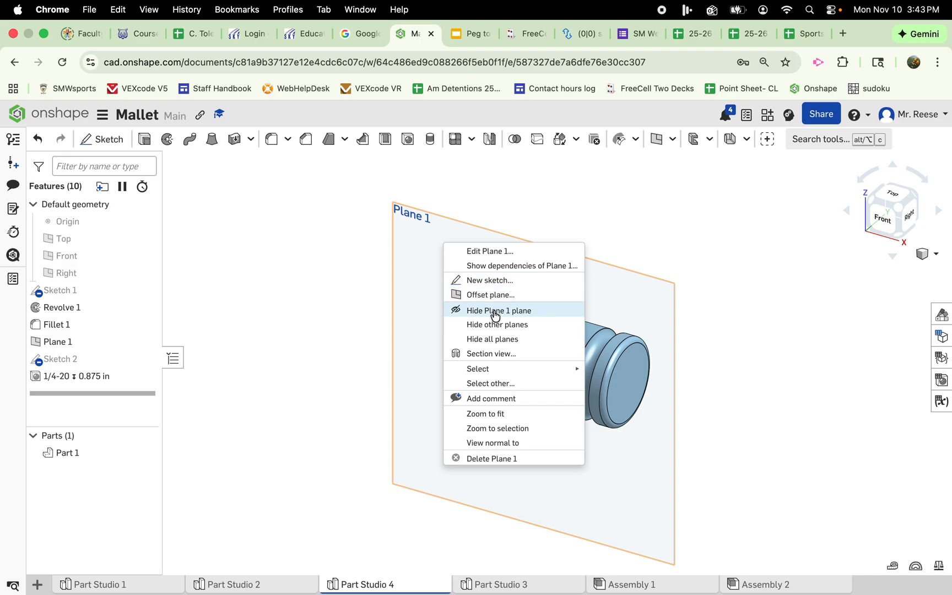
click(503, 340)
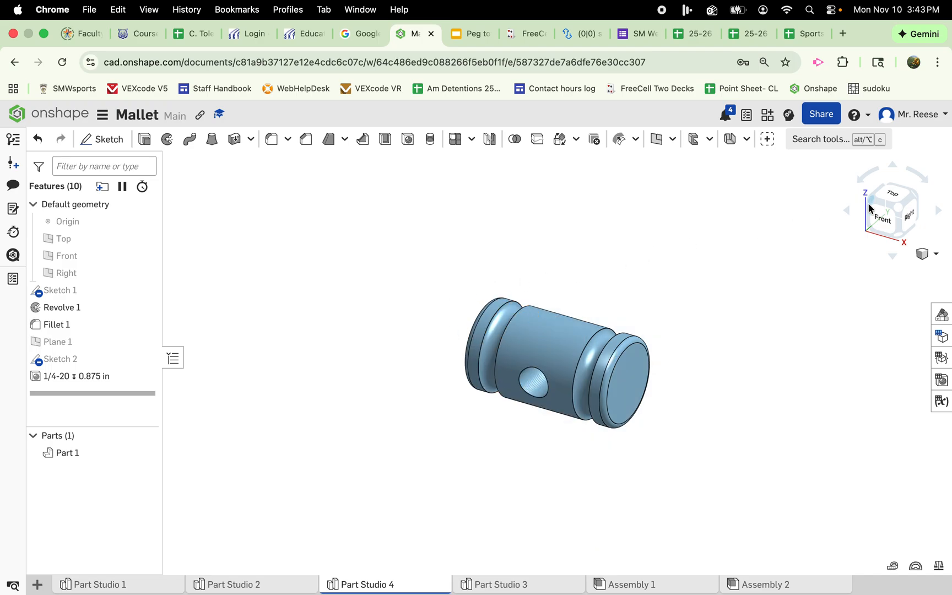